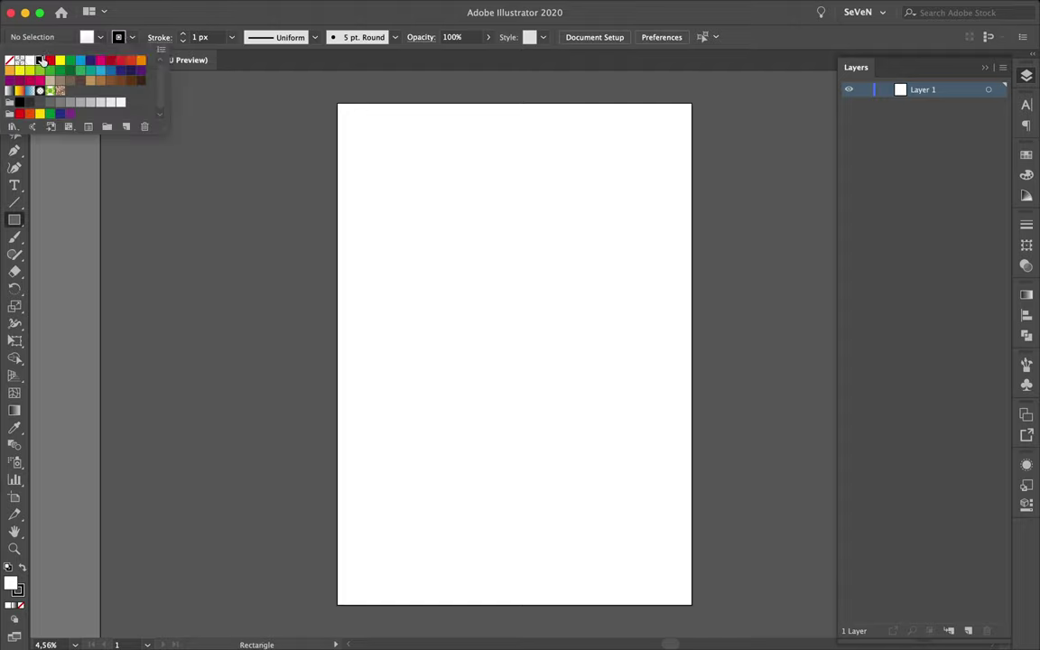
Draw a black-filled rectangle covering the whole artboard
double_click(11, 582)
key("Escape")
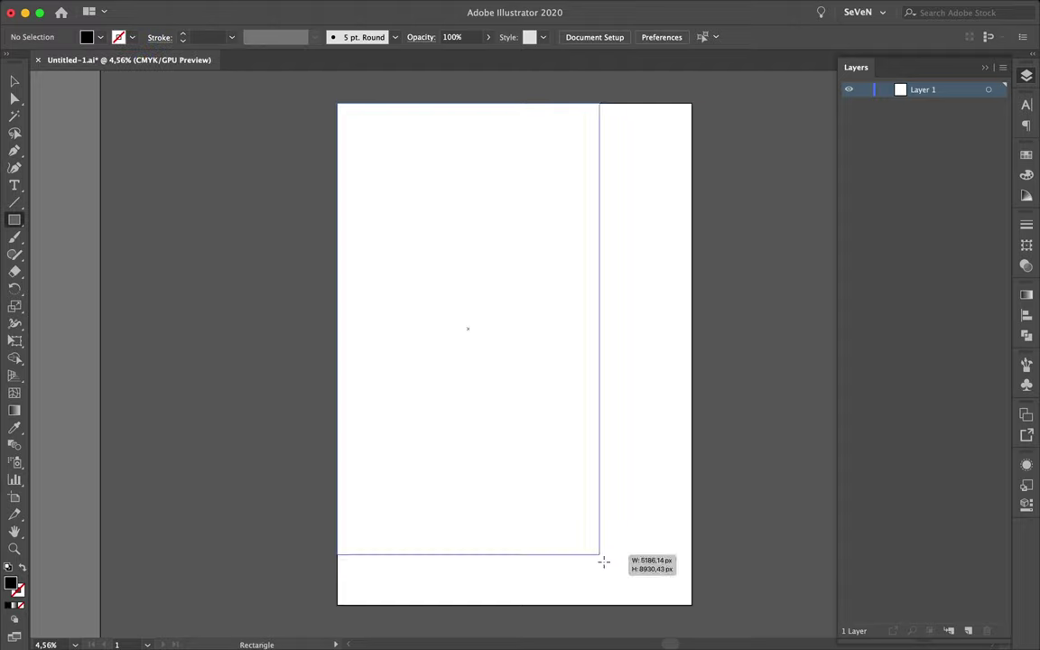
left_click_drag(417, 189, 692, 604)
With a white stroke, draw a tall rectangle and a circle, and set Blend Options to 32 specified steps
double_click(18, 589)
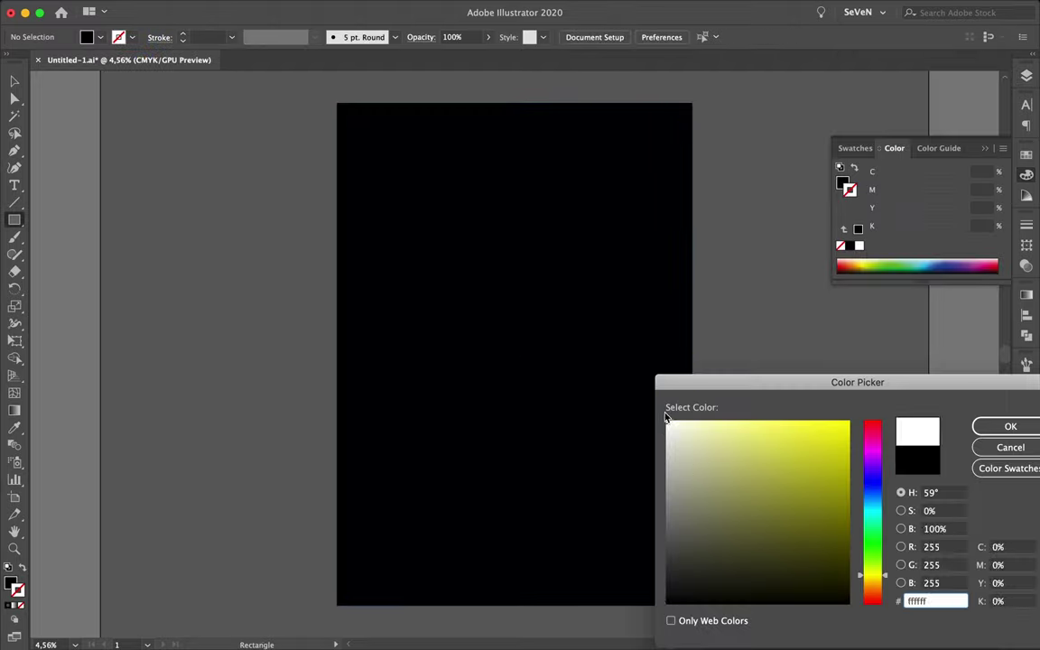
key("Return")
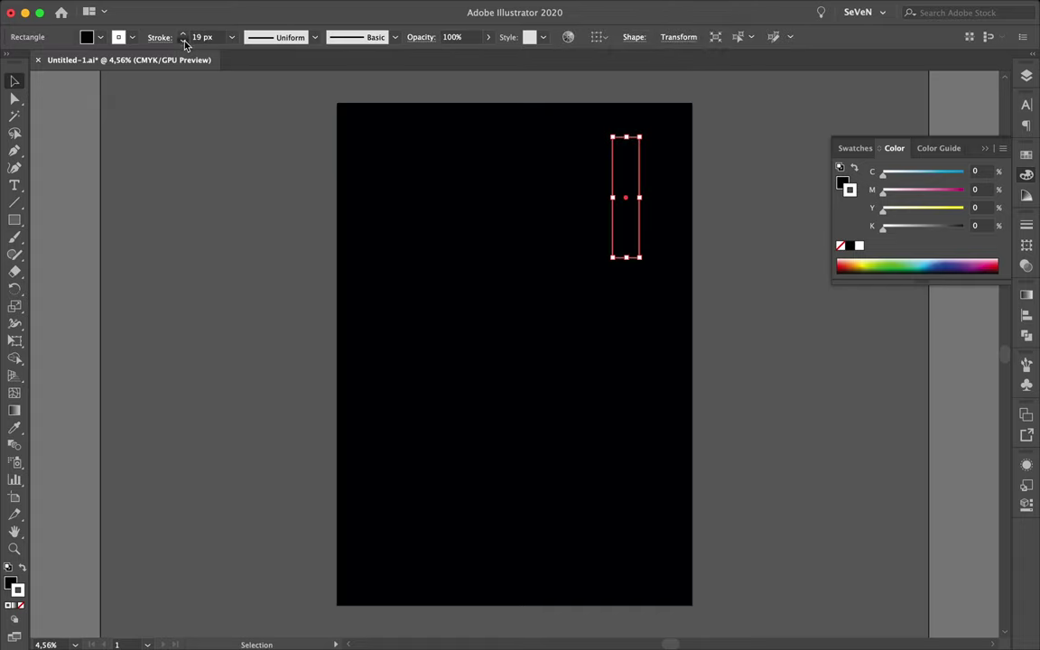
key("l")
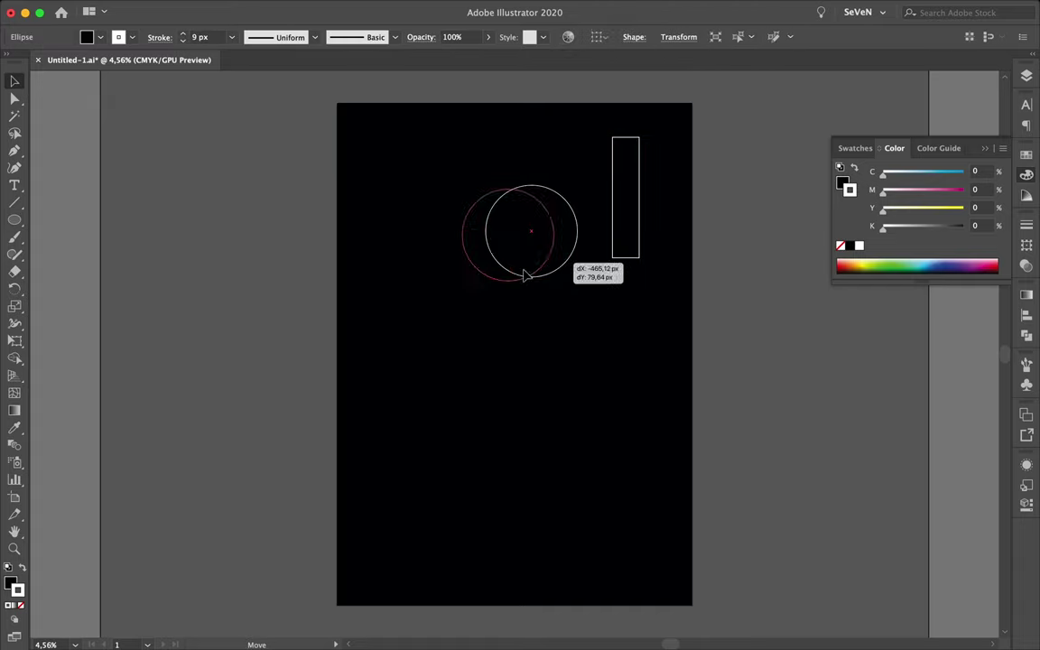
double_click(14, 444)
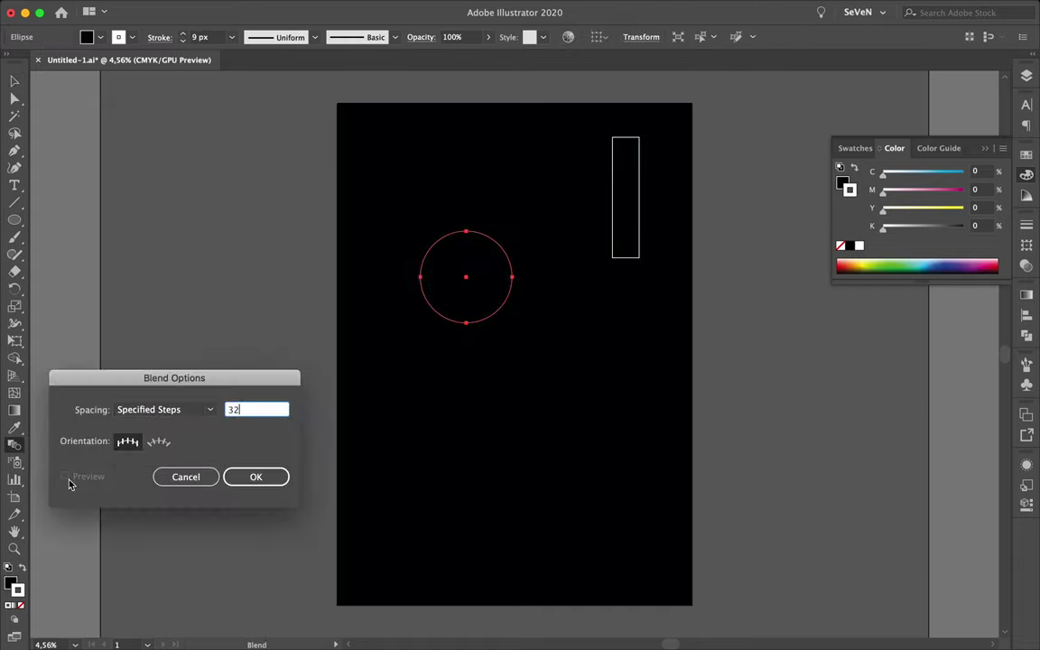
Blend the circle into the tall rectangle with 32 steps
key("Return")
left_click(491, 268)
left_click(626, 199)
key("v")
left_click(729, 309)
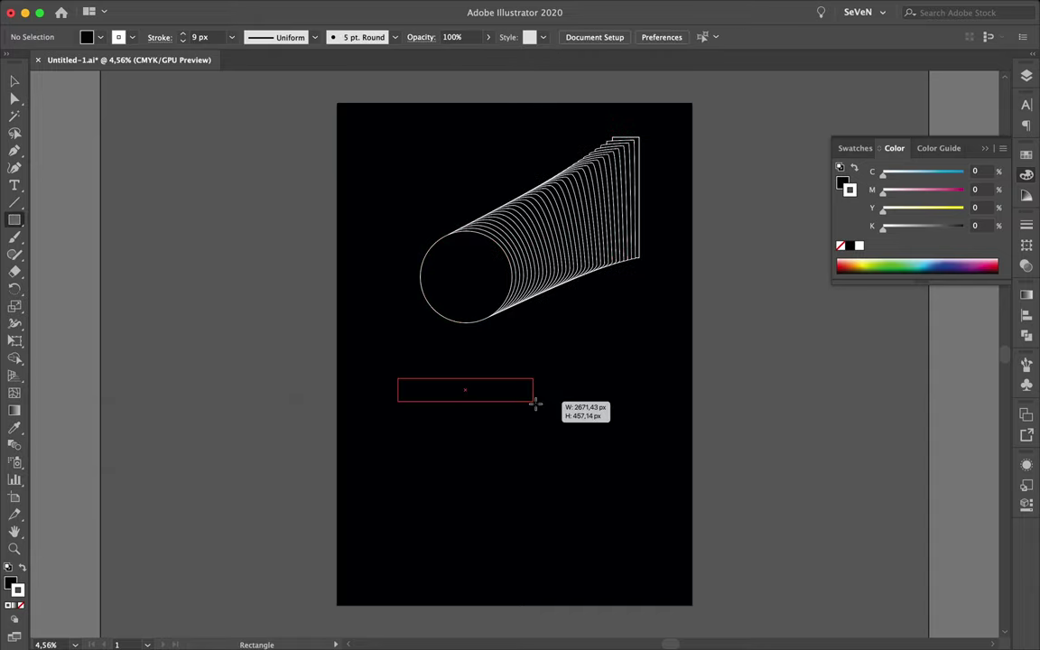
Extend the blend down to the wide lower rectangle
left_click(467, 280)
left_click(467, 397)
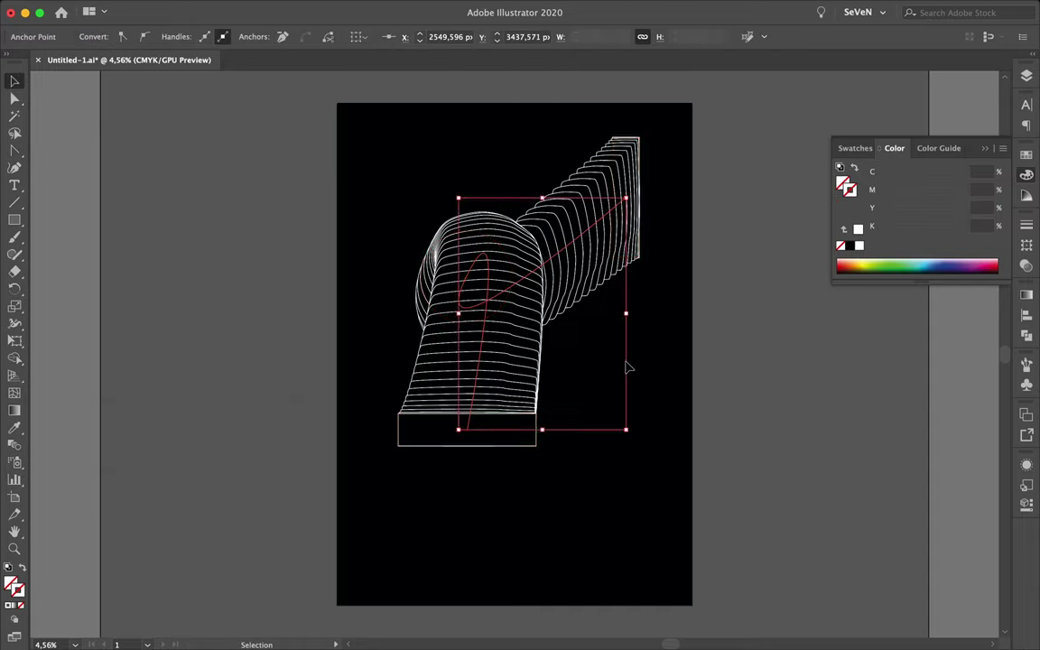
double_click(14, 444)
key("Return")
Bend the blend spine into an upward-curling ribbon with the Anchor Point tool
key("shift+c")
left_click_drag(469, 424, 505, 395)
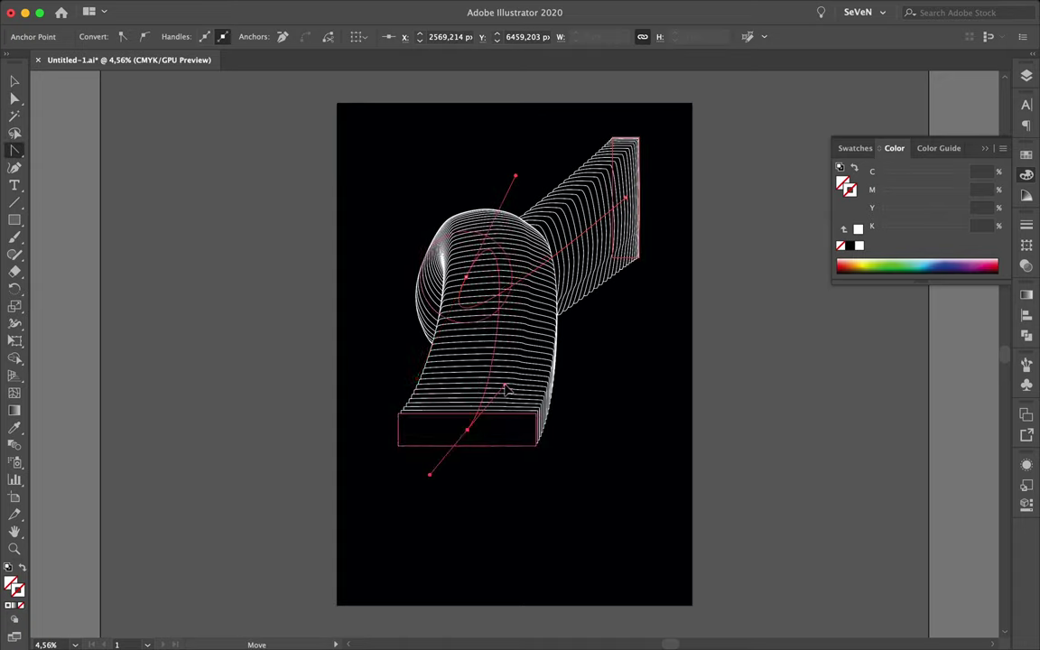
mouse_move(514, 175)
left_mouse_down()
mouse_move(529, 143)
mouse_move(516, 139)
left_mouse_up()
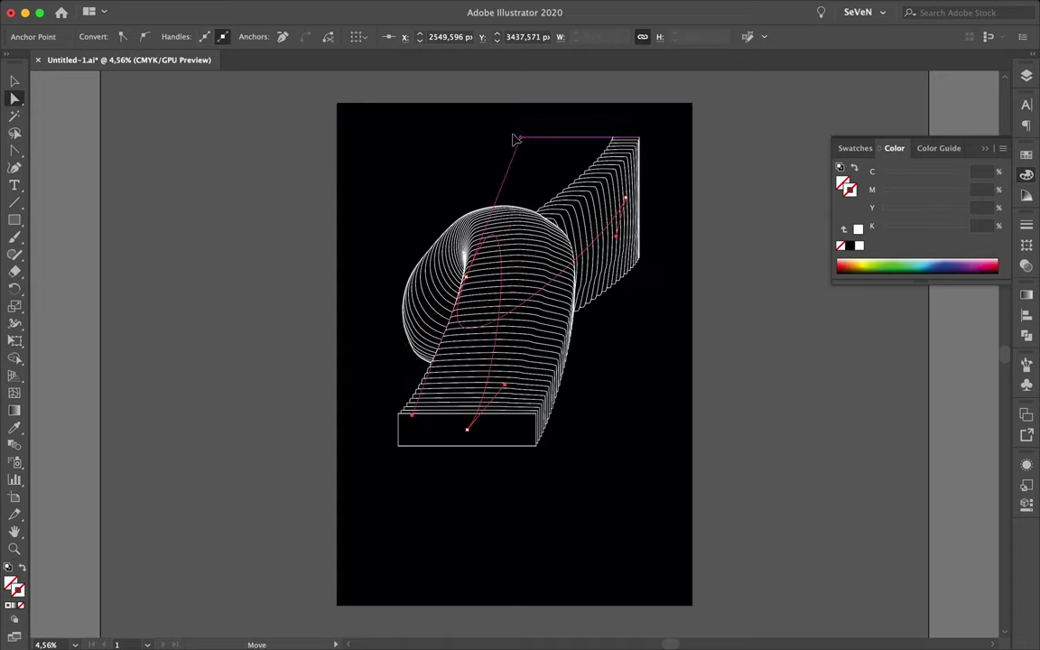
left_click_drag(417, 377, 414, 216)
key("v")
left_click(645, 349)
key("m")
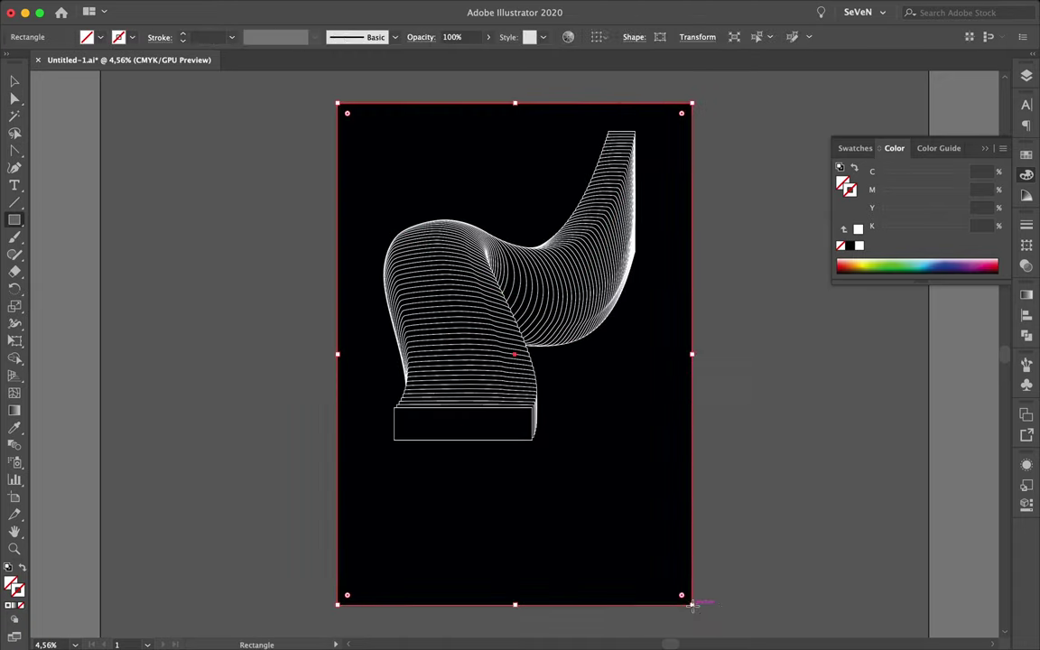
Split an artboard-sized rectangle into a grid of 0.5 px lines over the ribbon
left_click(141, 9)
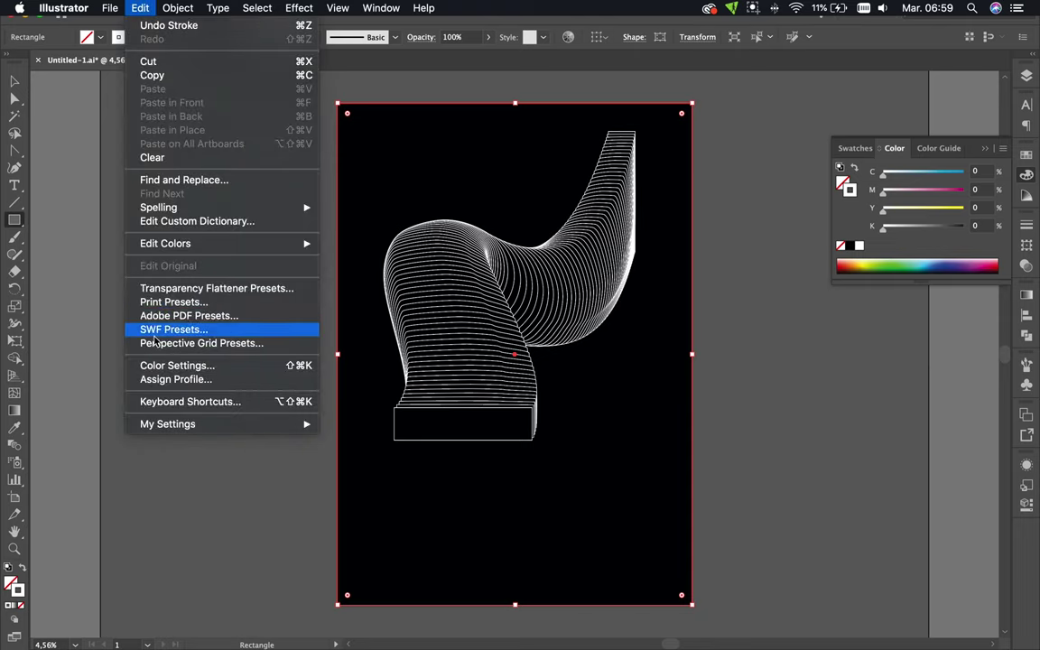
key("Return")
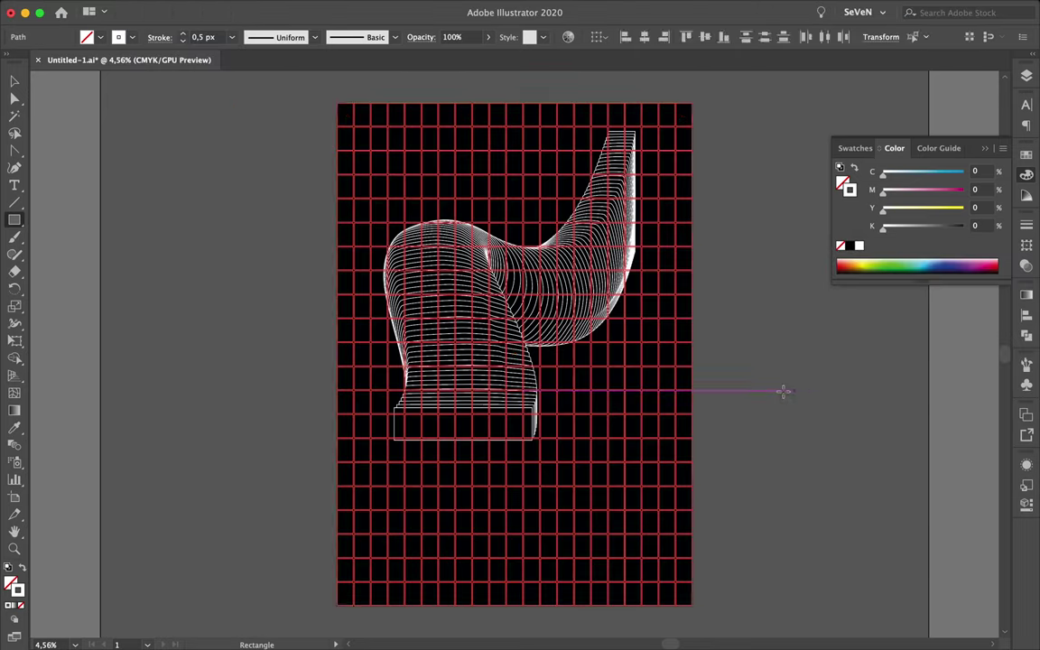
left_click(650, 402)
left_click(1026, 75)
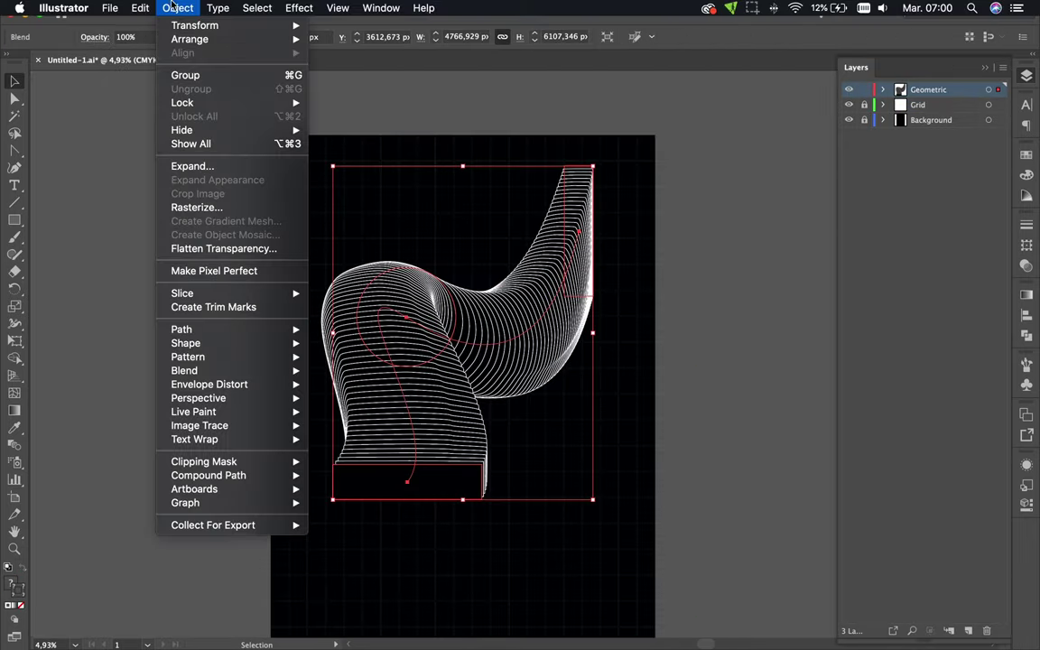
Thicken one ribbon band's white stroke and draw yellow bars near the poster's top left
left_click(178, 7)
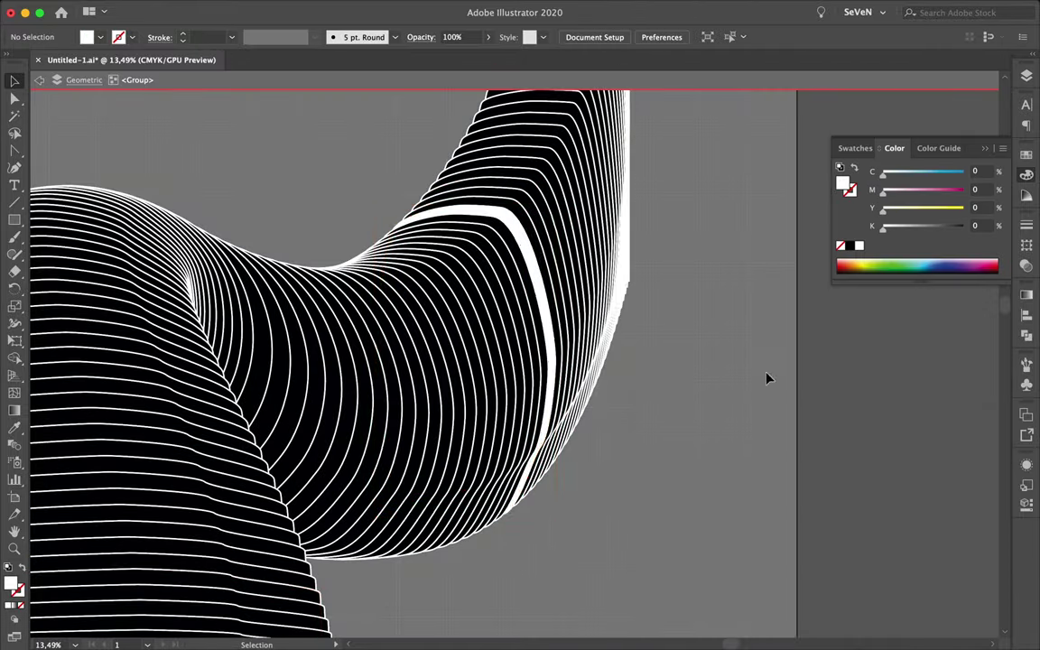
left_click_drag(564, 224, 564, 221)
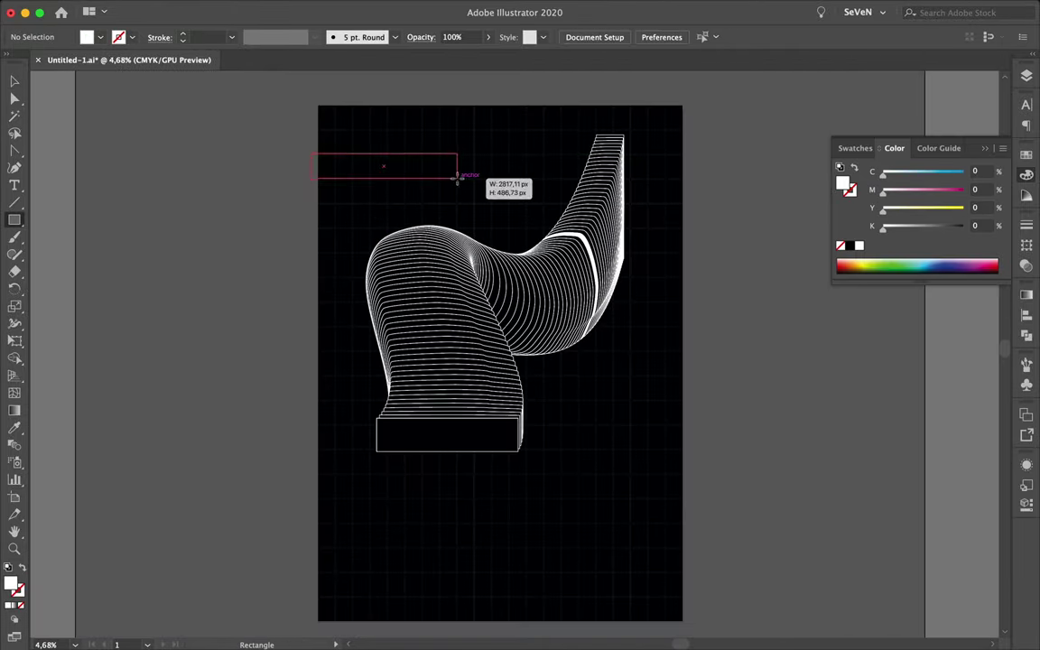
left_click_drag(312, 156, 459, 178)
key("Return")
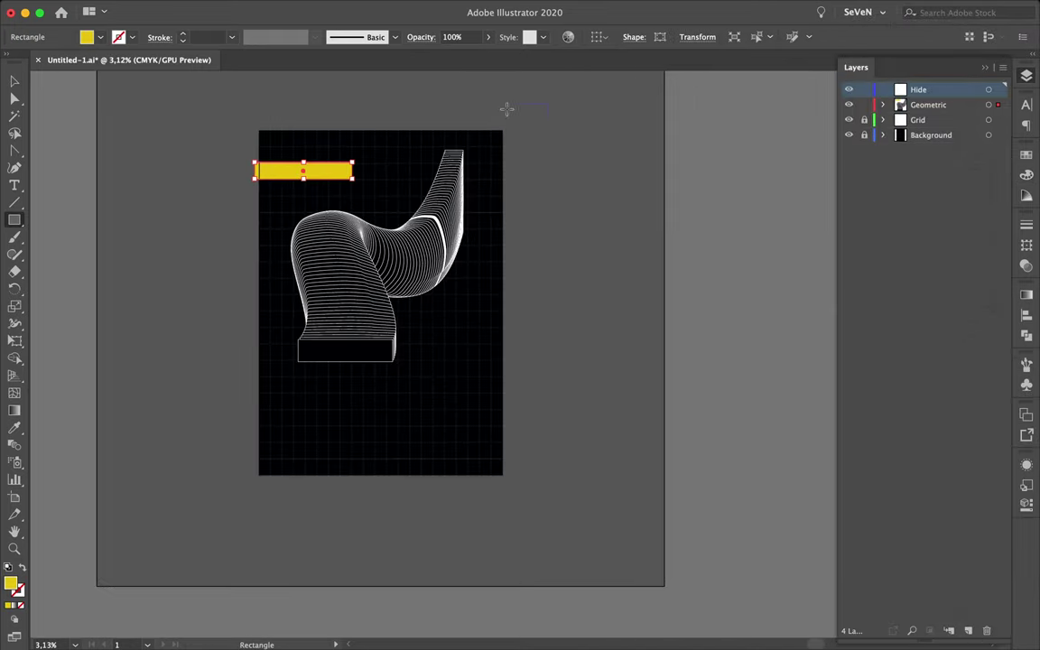
mouse_move(507, 108)
left_mouse_down()
mouse_move(546, 499)
mouse_move(232, 468)
left_mouse_up()
key("v")
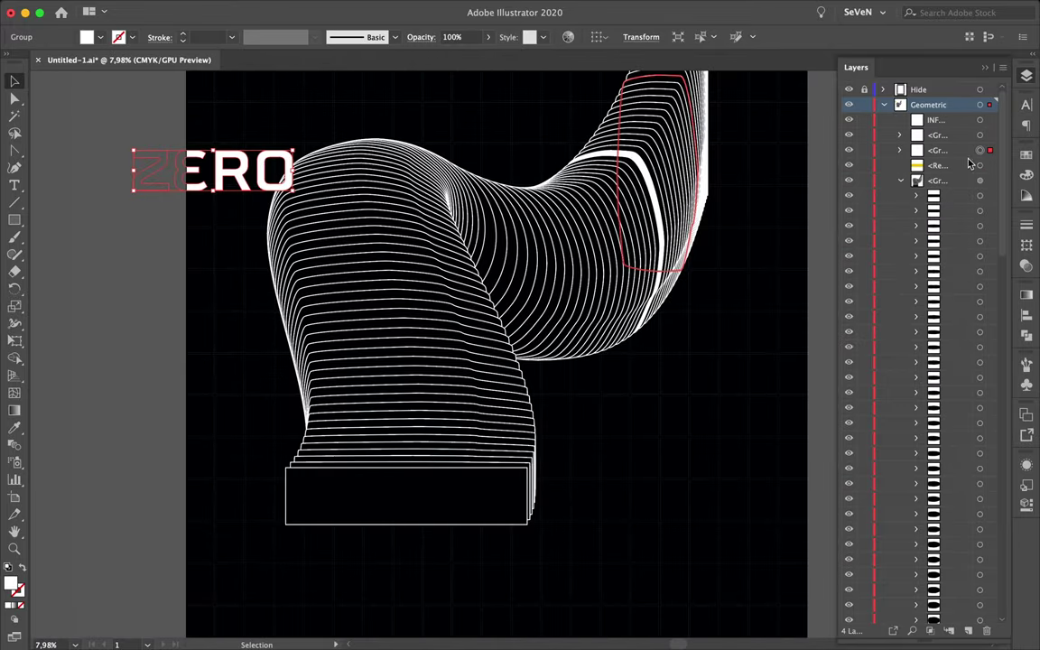
Fit the artboard in view and select the O and Z of the outlined ZERO
left_click(961, 541)
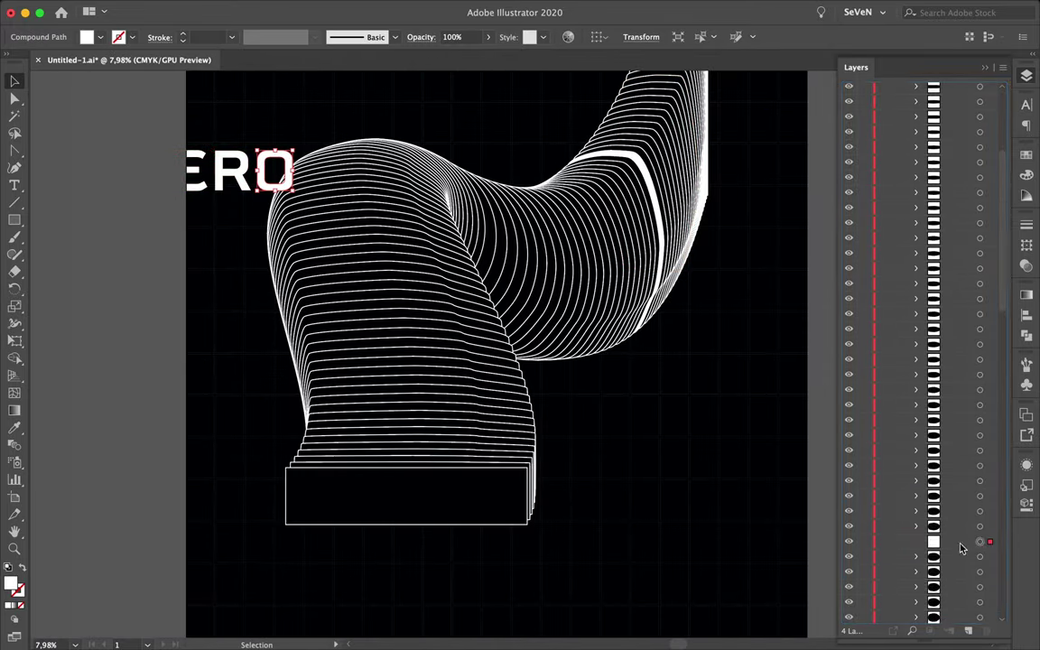
key("ctrl+0")
left_click(298, 236)
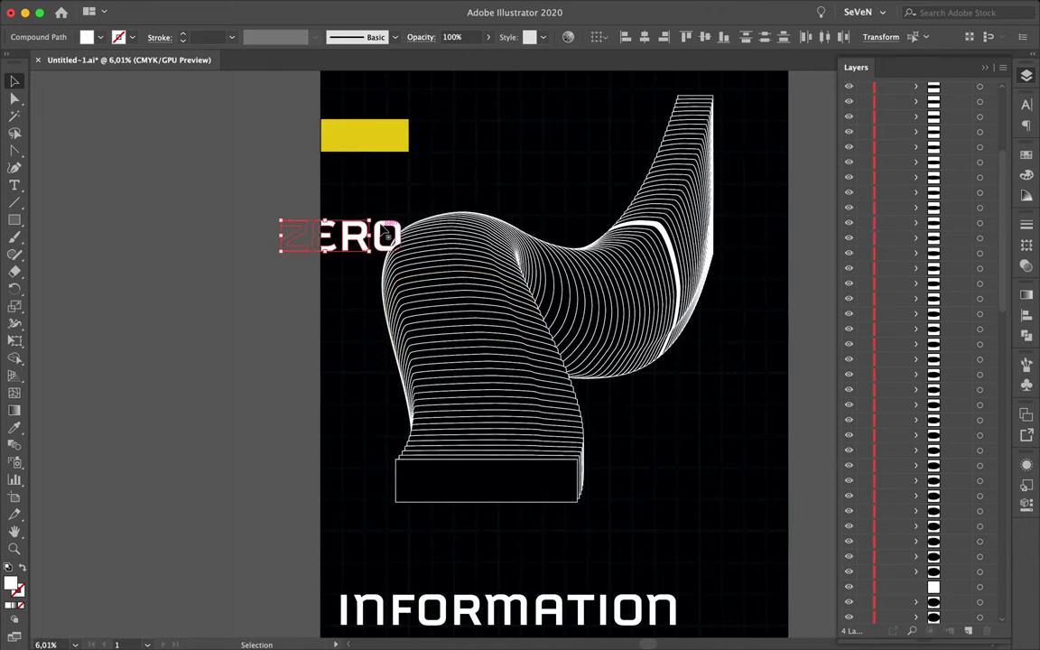
Place a copy of ZERO at the top right beside the ribbon's tip
double_click(386, 234)
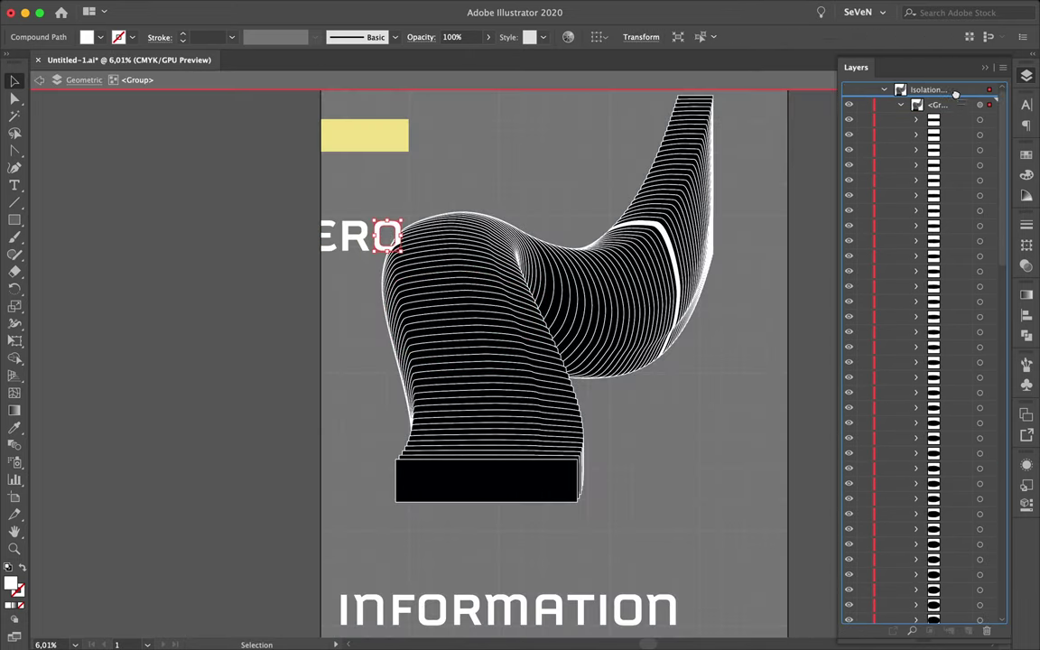
key("Escape")
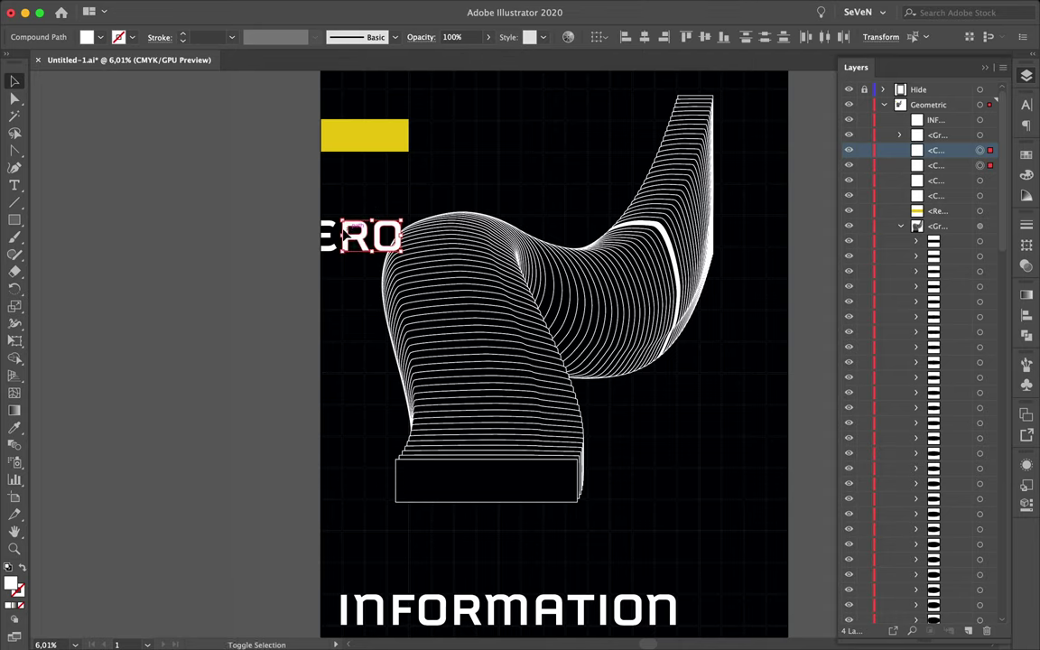
left_click_drag(362, 235, 503, 185)
scroll(711, 173, "up", 3)
left_click_drag(711, 173, 618, 167)
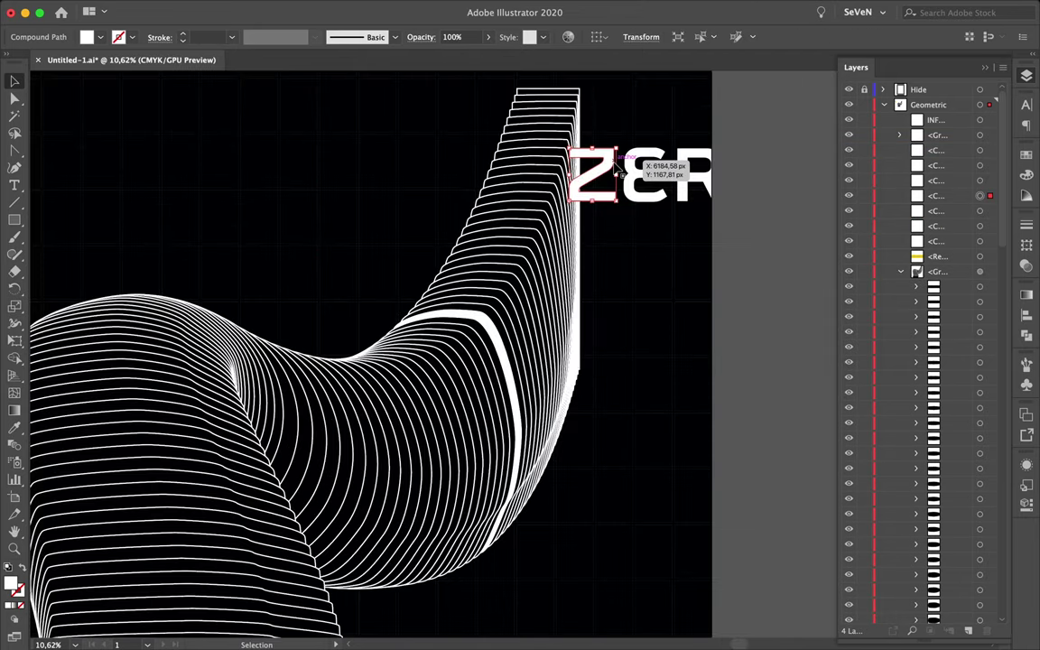
scroll(950, 434, "down", 3)
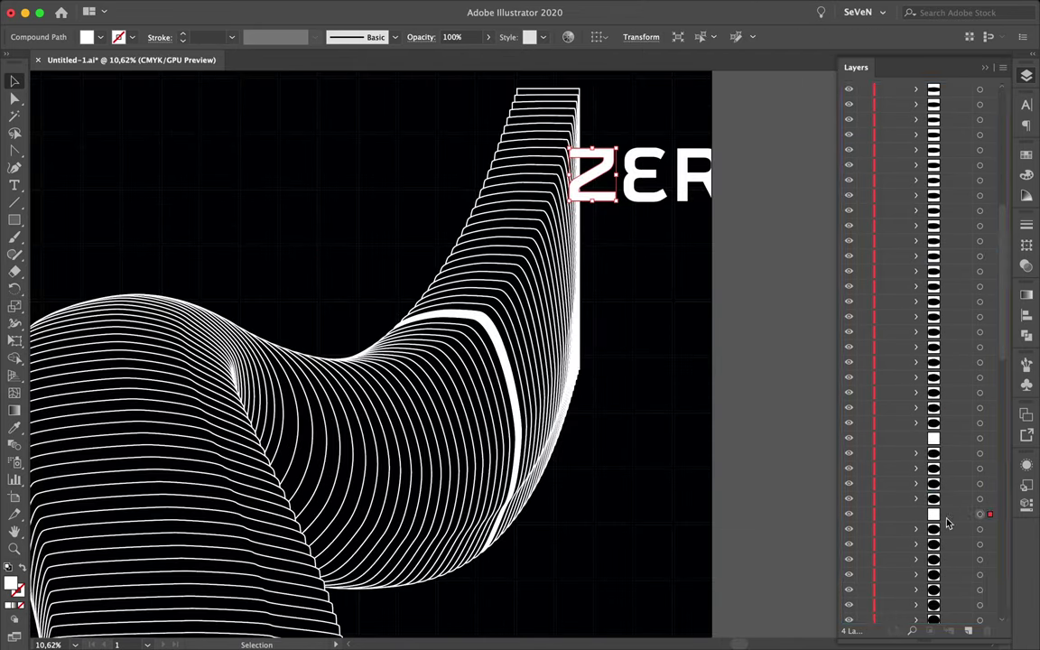
Move the Z of the ZERO copy out of place
left_click(718, 377)
scroll(722, 341, "up", 3)
double_click(546, 180)
key("Escape")
left_click_drag(546, 181, 476, 163)
left_click(538, 365)
Shift the ER letters of the left ZERO straight up 387 px
scroll(538, 365, "down", 3)
scroll(539, 363, "up", 3)
left_click(538, 332)
mouse_move(538, 332)
left_mouse_down()
mouse_move(529, 390)
mouse_move(298, 377)
left_mouse_up()
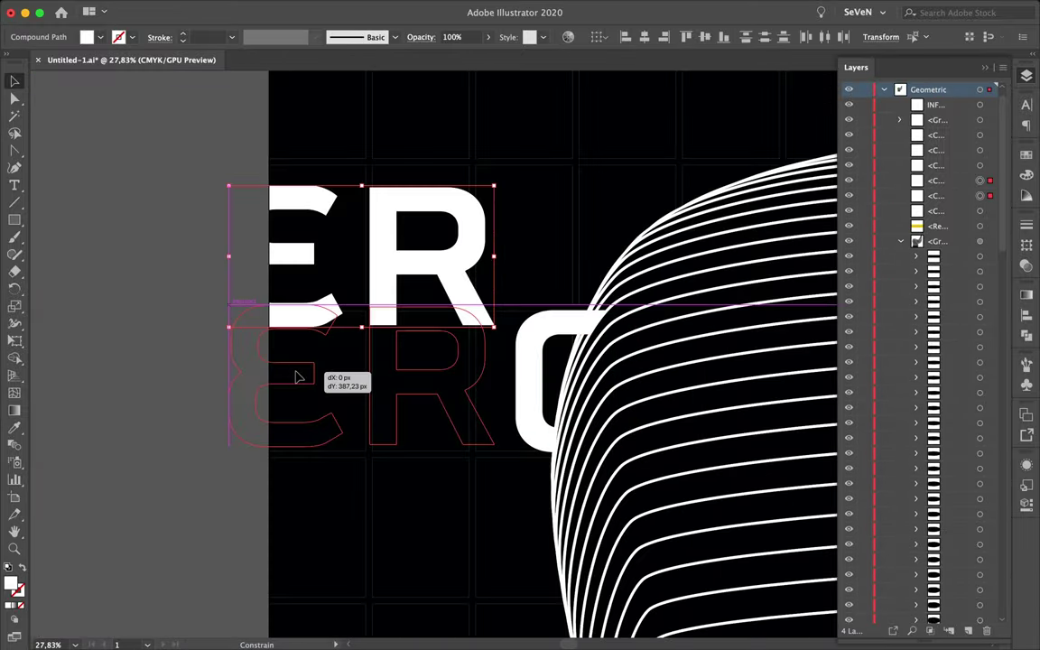
scroll(501, 304, "up", 3)
scroll(501, 307, "down", 10)
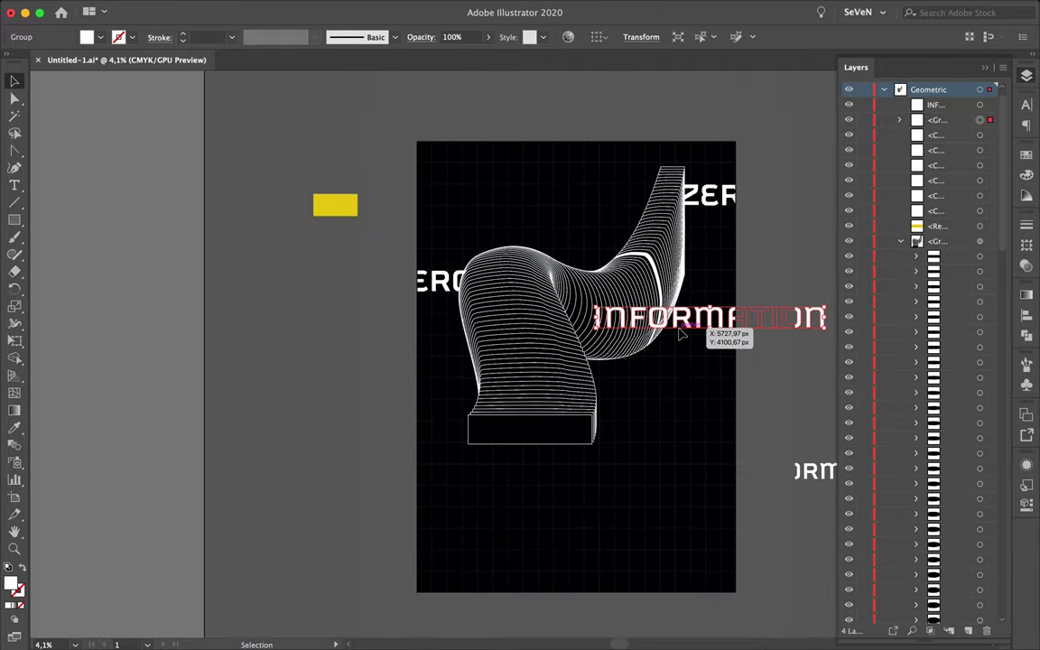
Move the INFORMATION word up under the ZER fragment
left_click_drag(722, 384, 697, 411)
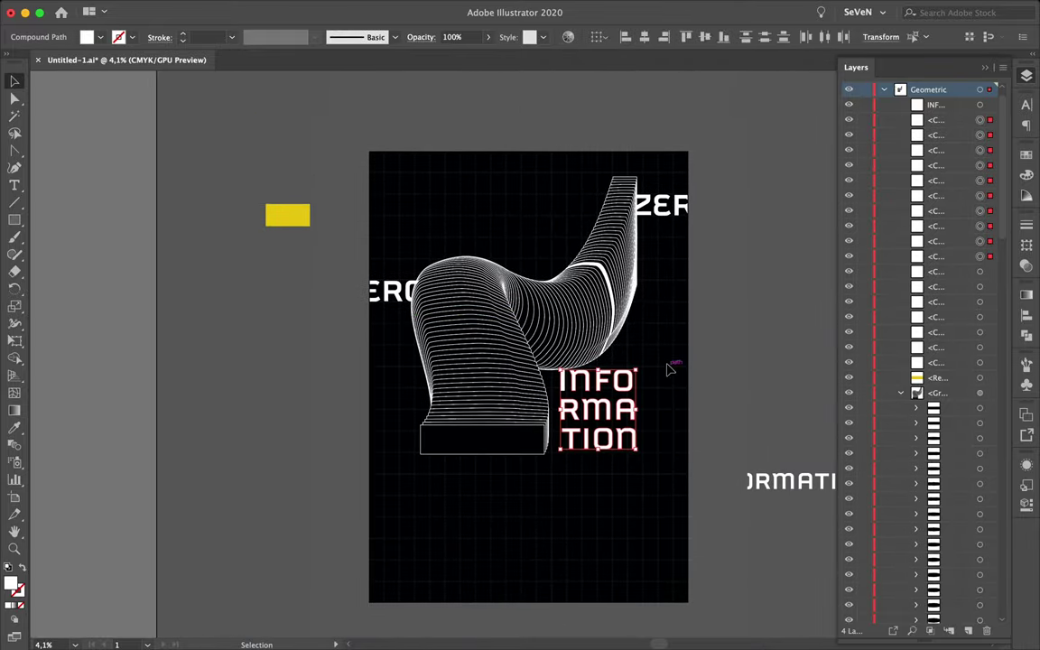
scroll(669, 370, "up", 5)
scroll(669, 370, "down", 5)
left_click_drag(669, 371, 672, 205)
scroll(673, 194, "up", 5)
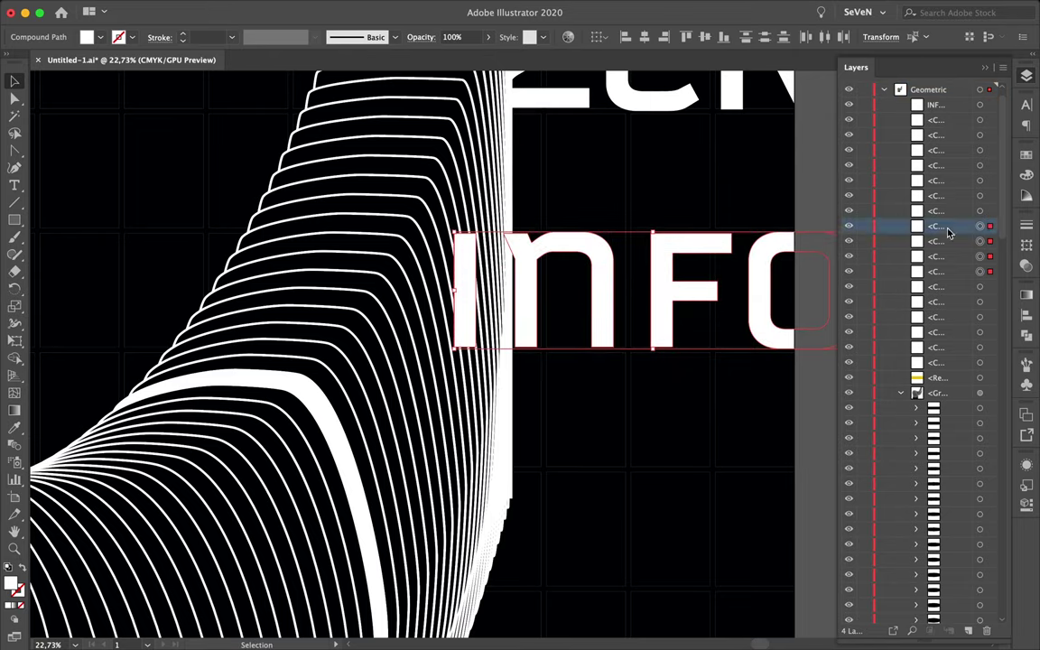
Lower four letter shapes in the stacking order and select an INFORMATION fragment
mouse_move(959, 233)
left_mouse_down()
mouse_move(954, 524)
mouse_move(950, 499)
left_mouse_up()
scroll(643, 533, "down", 5)
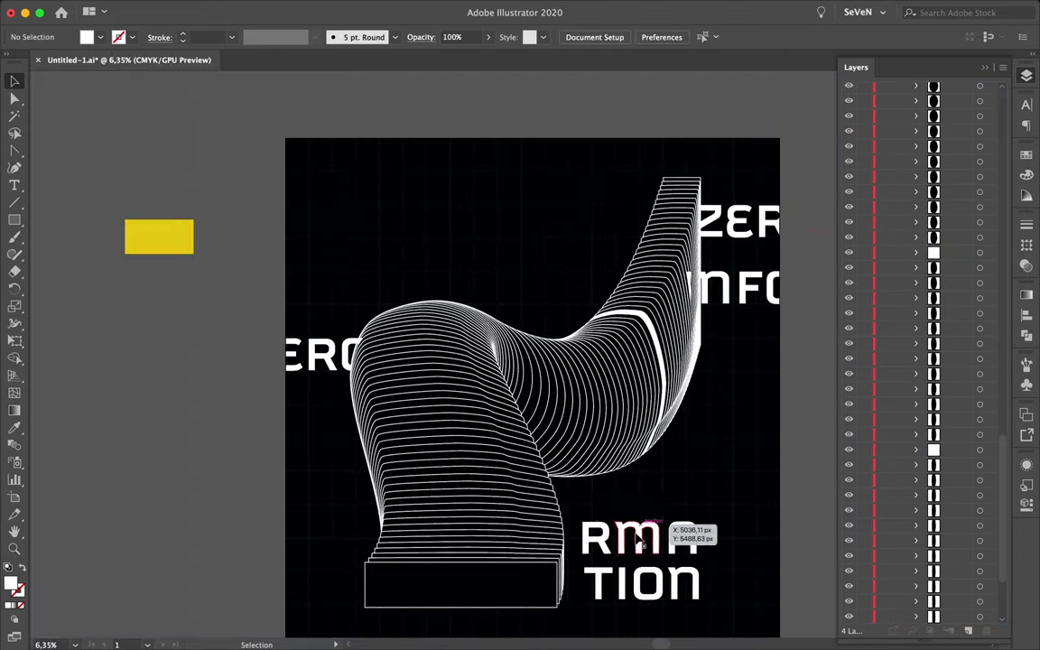
left_click(515, 356)
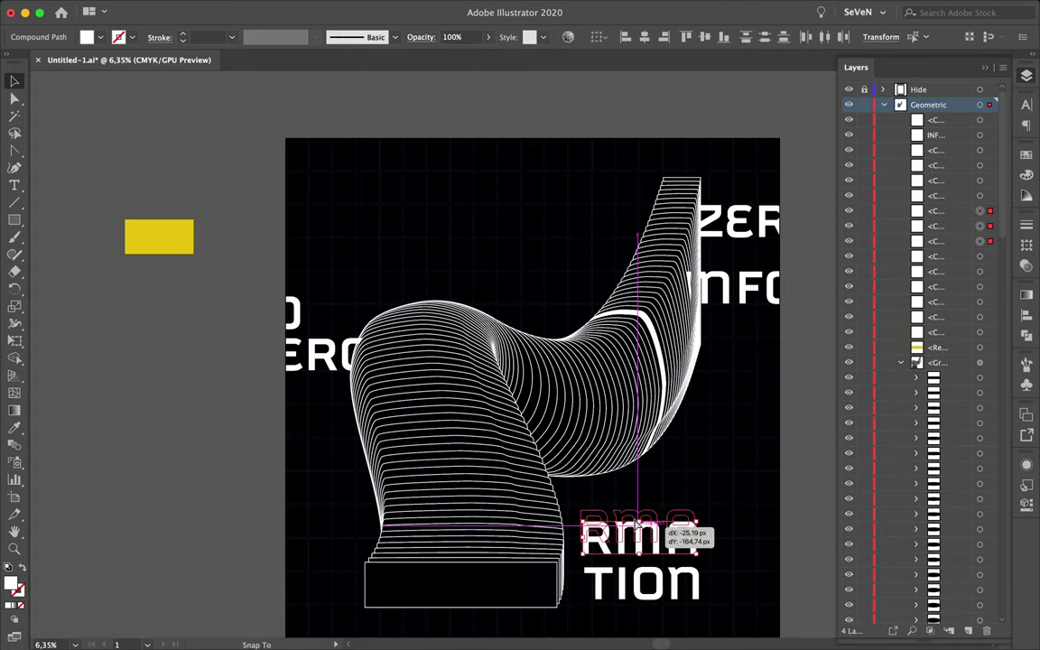
scroll(964, 242, "down", 5)
scroll(942, 312, "down", 5)
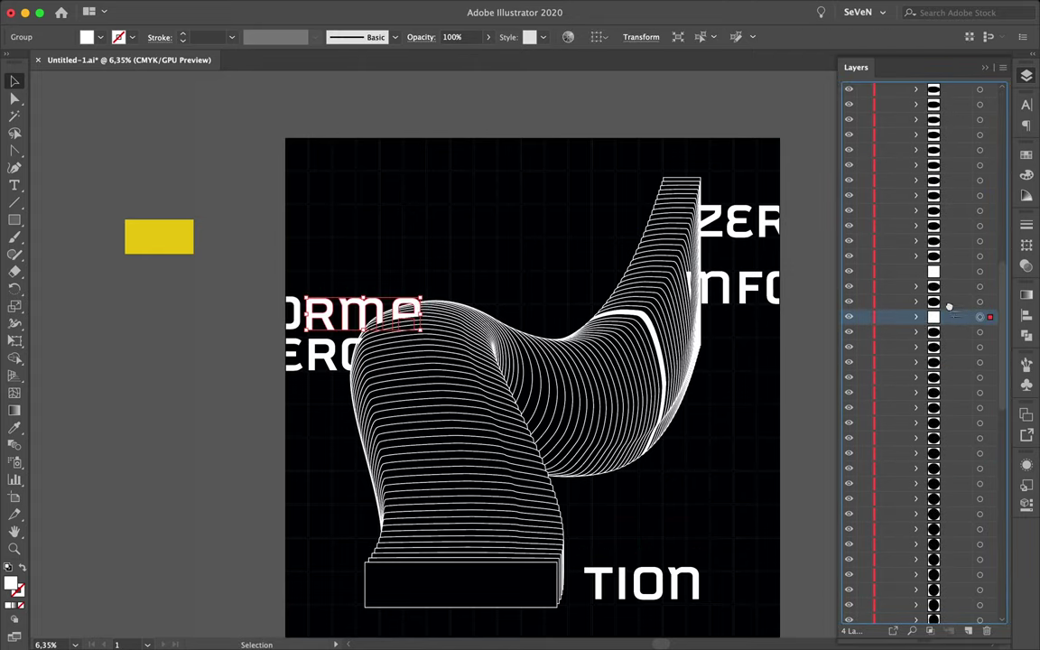
scroll(662, 585, "up", 5)
scroll(709, 576, "up", 5)
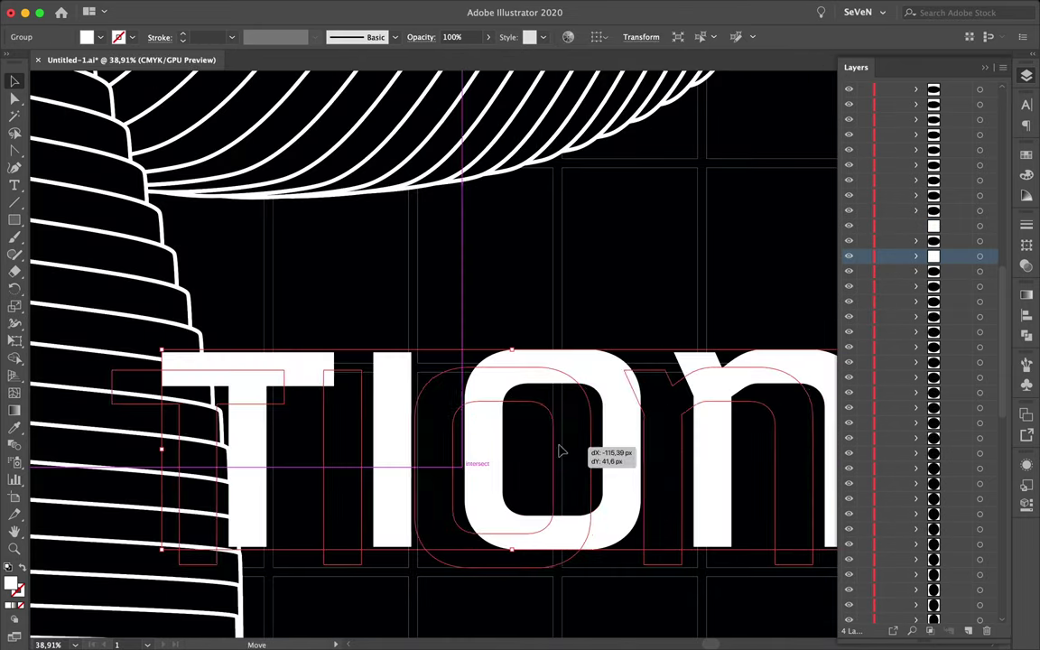
Move the TION group beneath the ribbon stripes in the Layers panel
left_click(555, 454)
key("ctrl+minus")
left_click_drag(954, 448, 952, 408)
key("ctrl+minus")
double_click(569, 483)
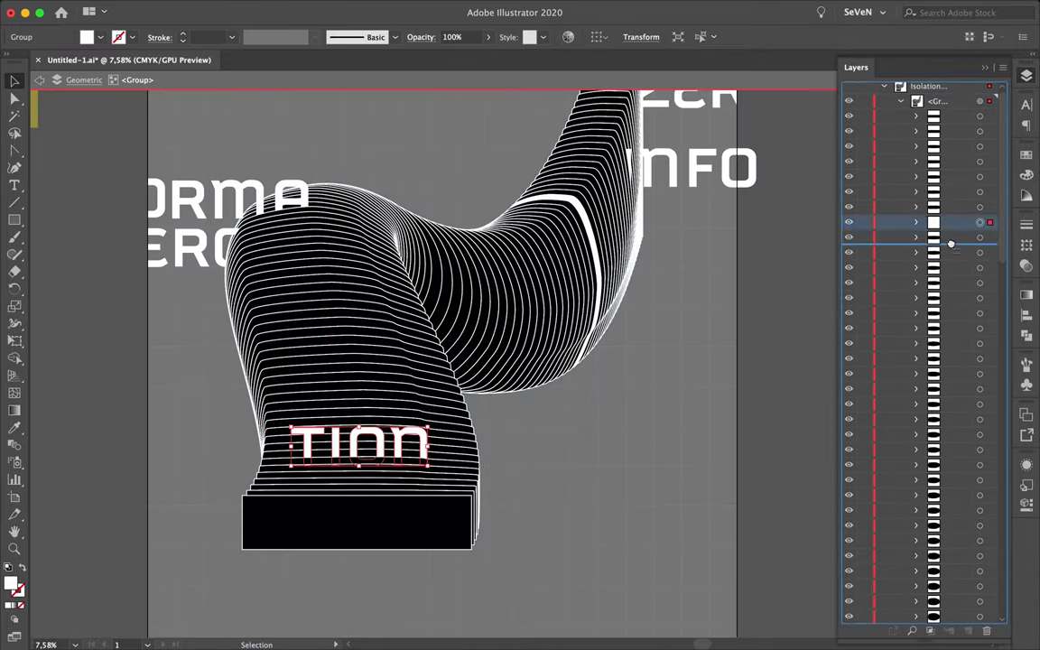
Enlarge the RMA letters of ORMA inside their group
double_click(571, 418)
scroll(570, 417, "down", 2)
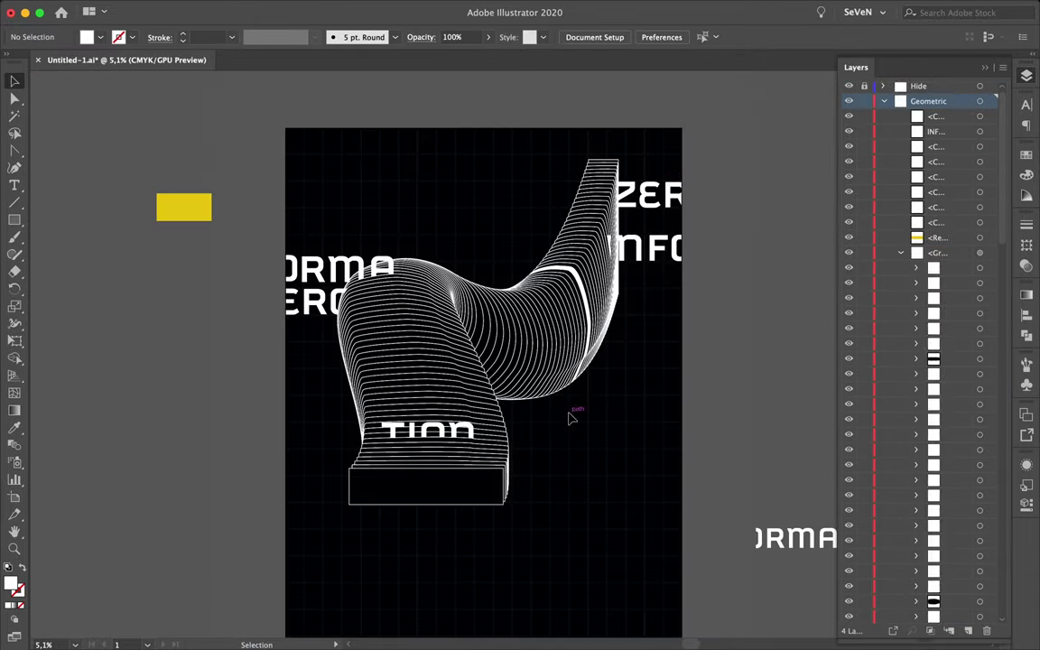
double_click(361, 271)
scroll(294, 257, "up", 3)
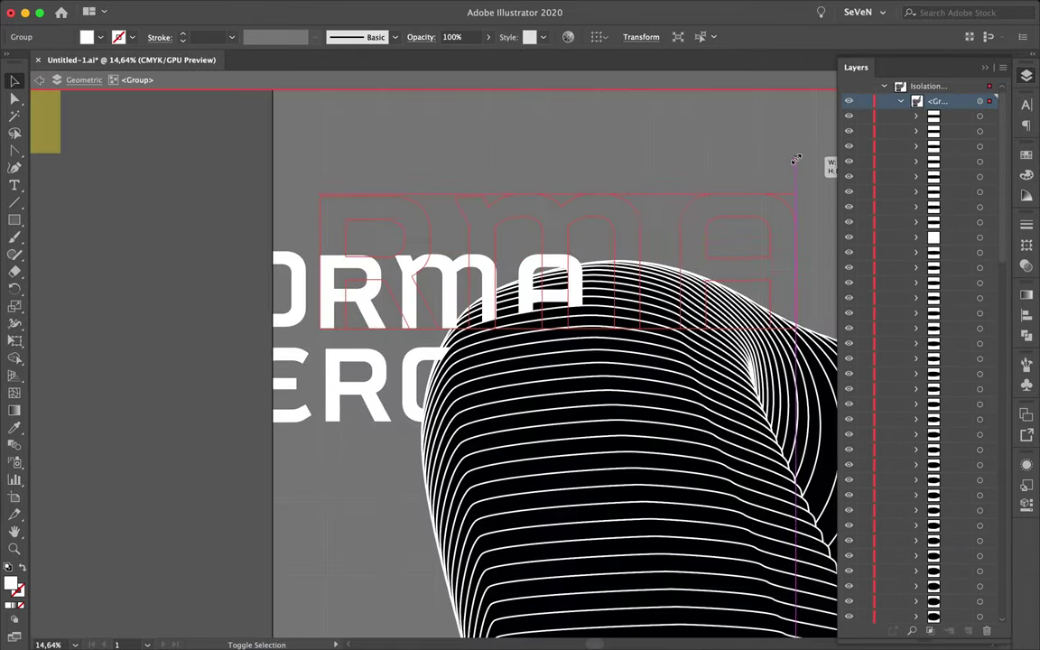
key("Escape")
left_click_drag(210, 217, 204, 214)
Select the O and R letters, then resize the TION letters to fit the ribbon
double_click(700, 208)
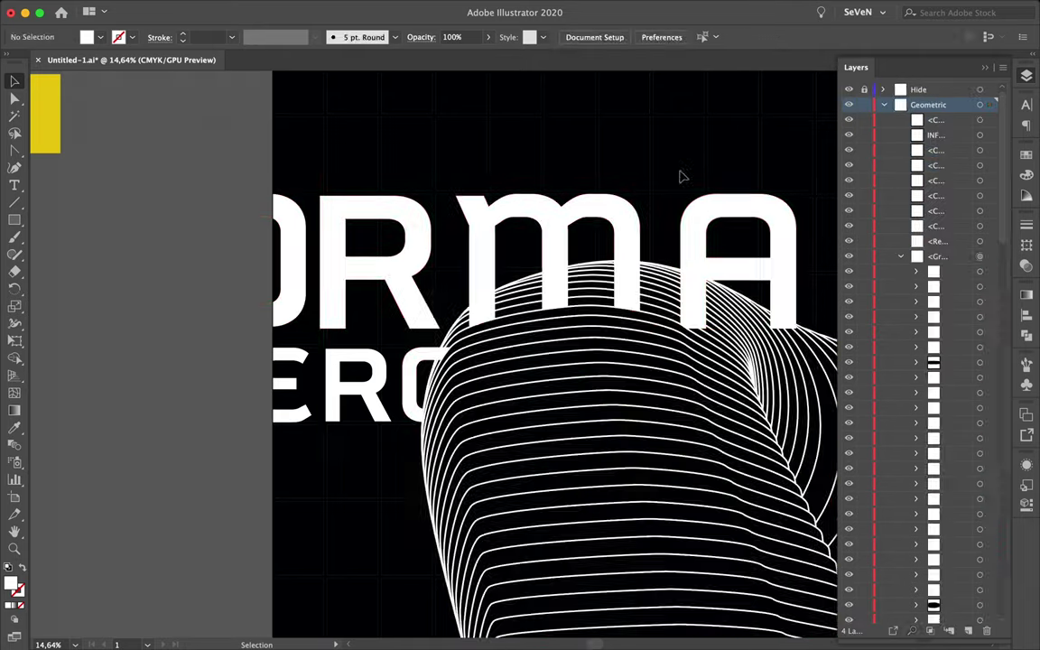
scroll(962, 411, "down", 3)
left_click(298, 285)
left_click(380, 243)
scroll(456, 272, "down", 5)
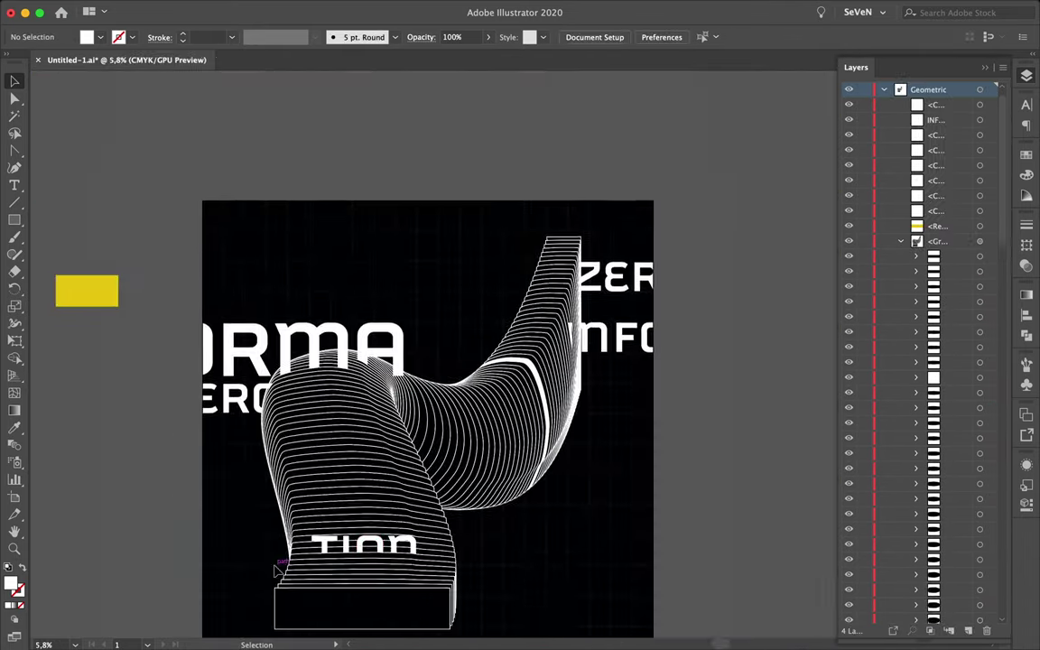
scroll(681, 481, "up", 5)
mouse_move(681, 482)
left_mouse_down()
mouse_move(647, 398)
mouse_move(315, 407)
left_mouse_up()
scroll(459, 450, "down", 3)
Split the n off from TION, move it away and resize it
double_click(765, 539)
scroll(724, 452, "up", 3)
scroll(615, 481, "down", 5)
scroll(417, 486, "down", 2)
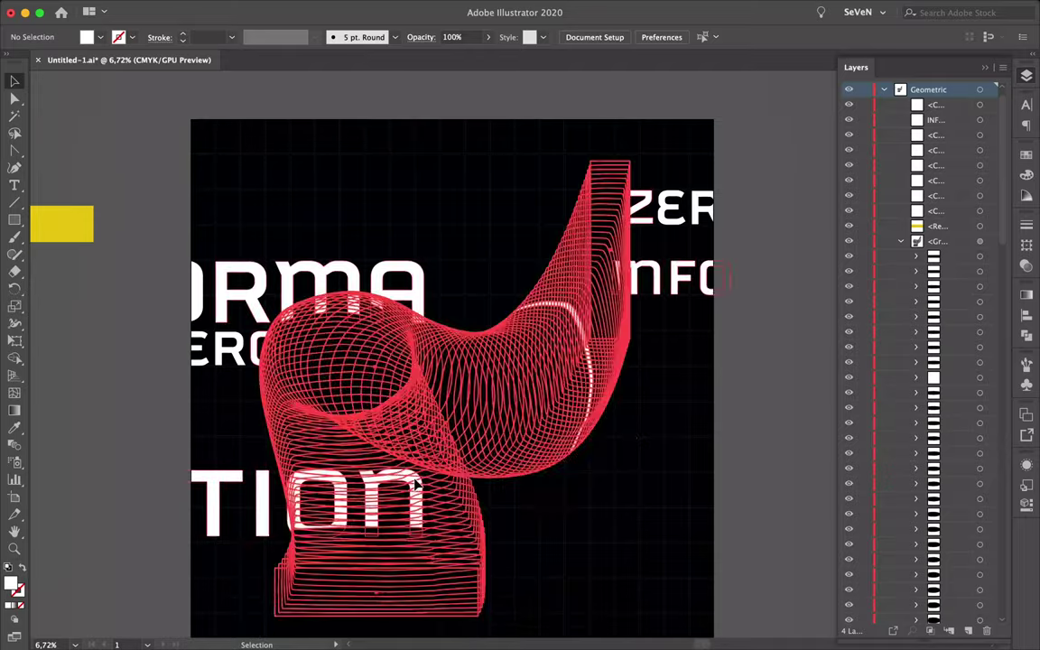
double_click(417, 486)
left_click_drag(417, 488, 576, 418)
scroll(561, 438, "up", 3)
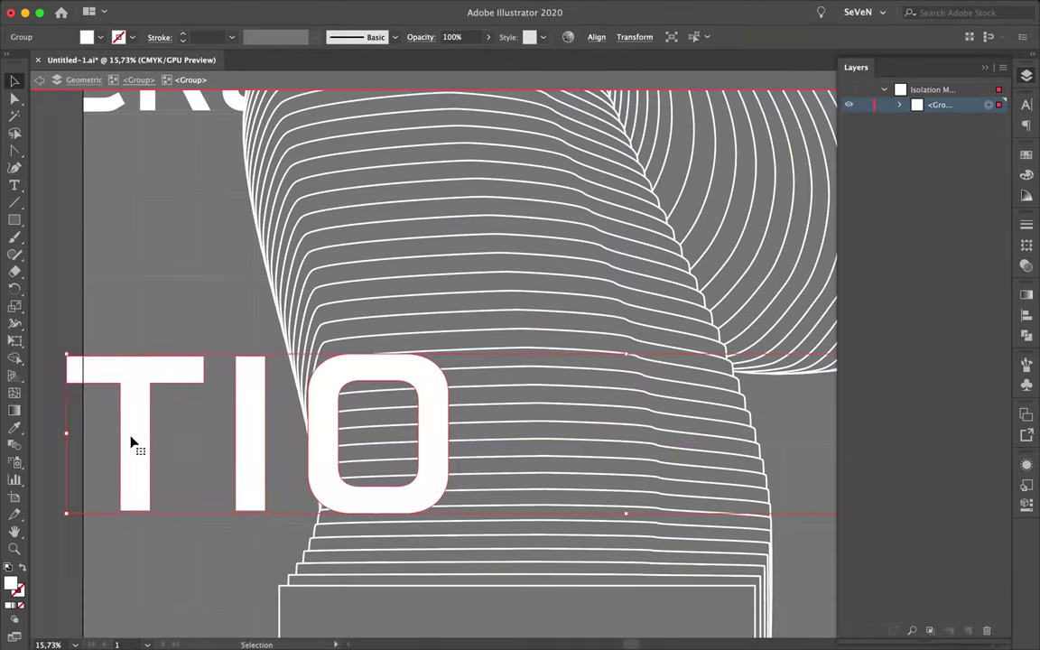
scroll(193, 487, "up", 1)
left_click_drag(653, 388, 660, 385)
Inside the ribbon group, fill one ribbon stripe with yellow
double_click(586, 325)
scroll(520, 255, "down", 3)
scroll(523, 262, "up", 3)
double_click(542, 271)
double_click(686, 221)
scroll(686, 221, "down", 1)
double_click(686, 222)
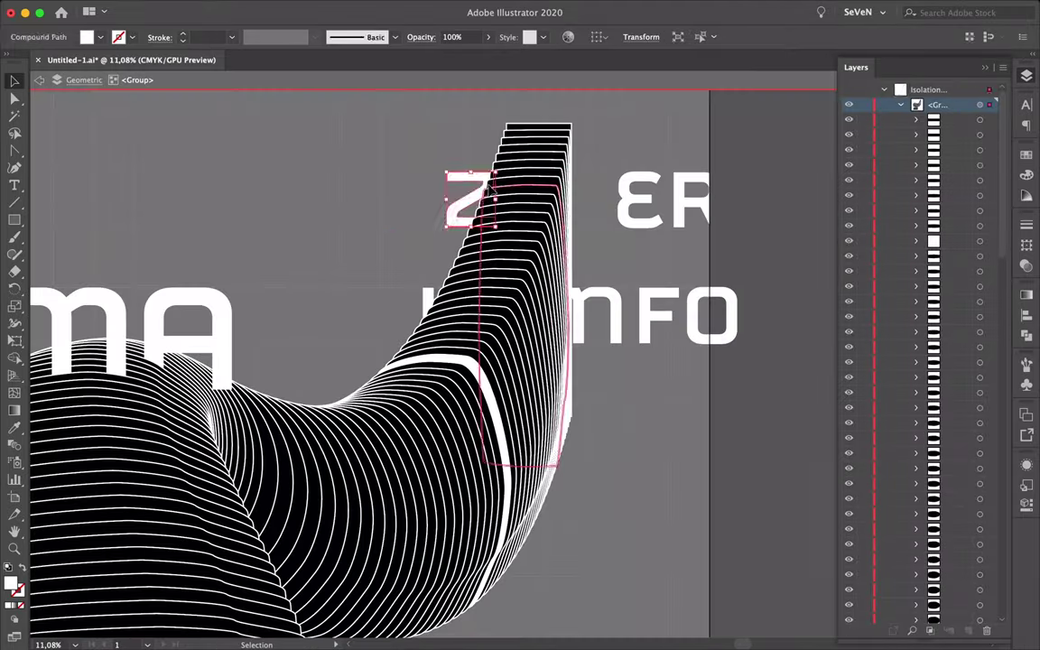
scroll(471, 270, "down", 2)
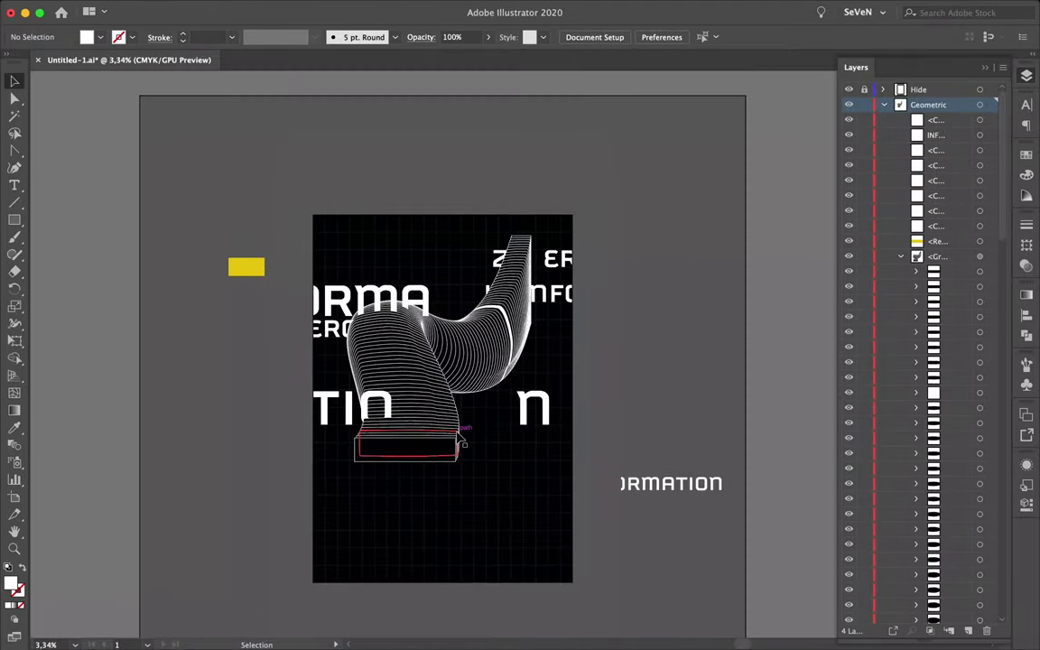
scroll(433, 343, "up", 2)
double_click(366, 291)
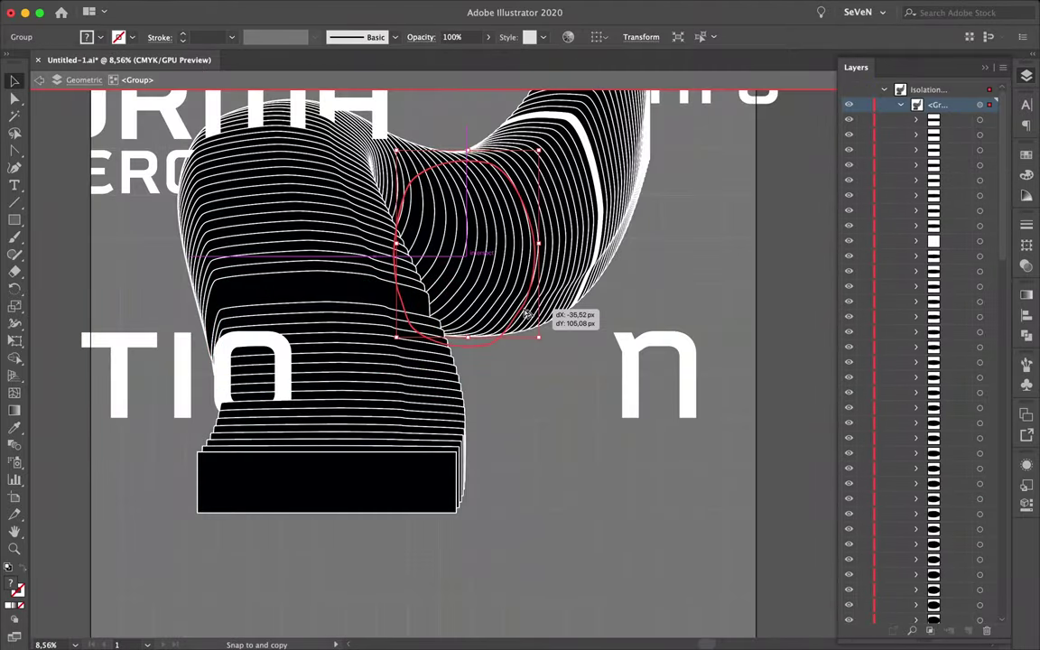
scroll(559, 401, "down", 2)
left_click(474, 262)
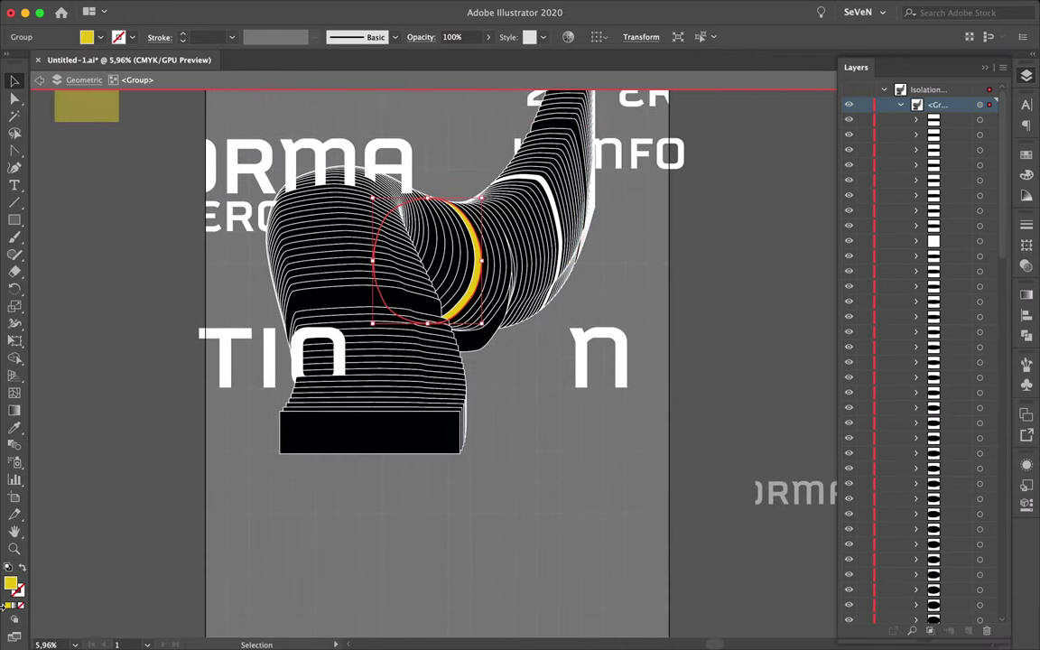
Spread the ZERO letters apart, moving Z further left and separating RO from E
double_click(638, 304)
scroll(638, 305, "down", 1)
left_click(609, 167)
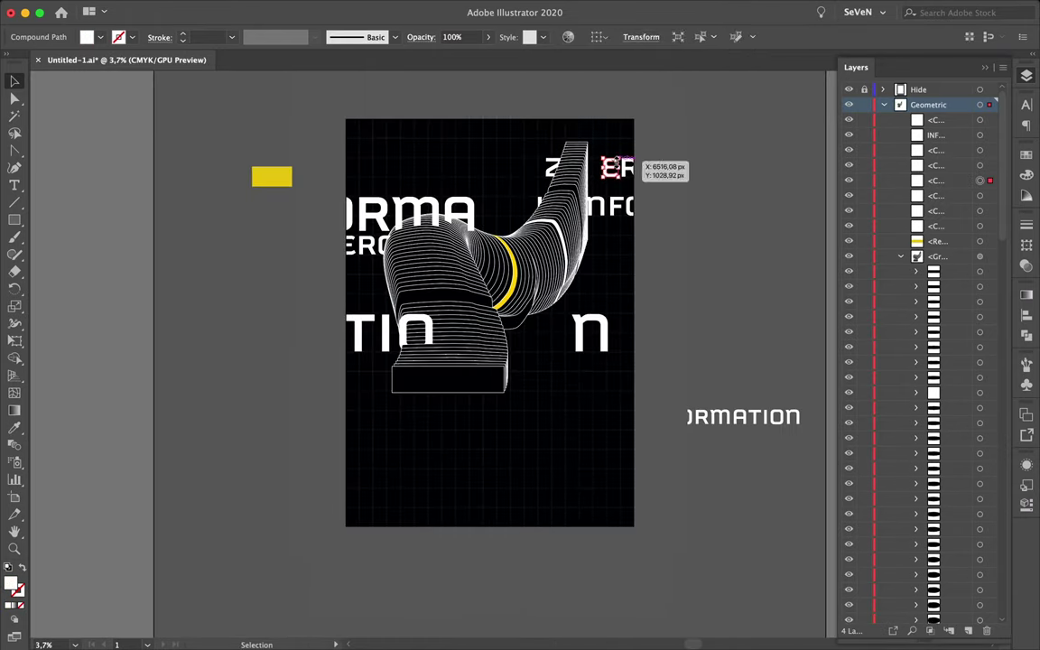
scroll(609, 167, "up", 1)
left_click_drag(516, 166, 275, 182)
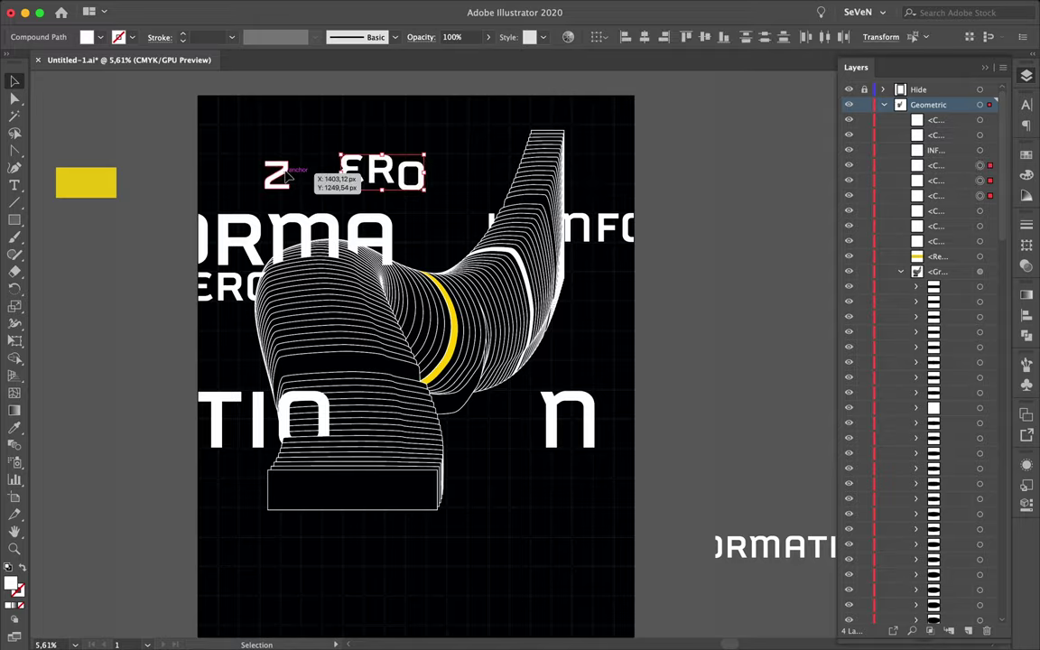
left_click_drag(402, 171, 470, 174)
scroll(425, 200, "up", 3)
scroll(541, 180, "down", 2)
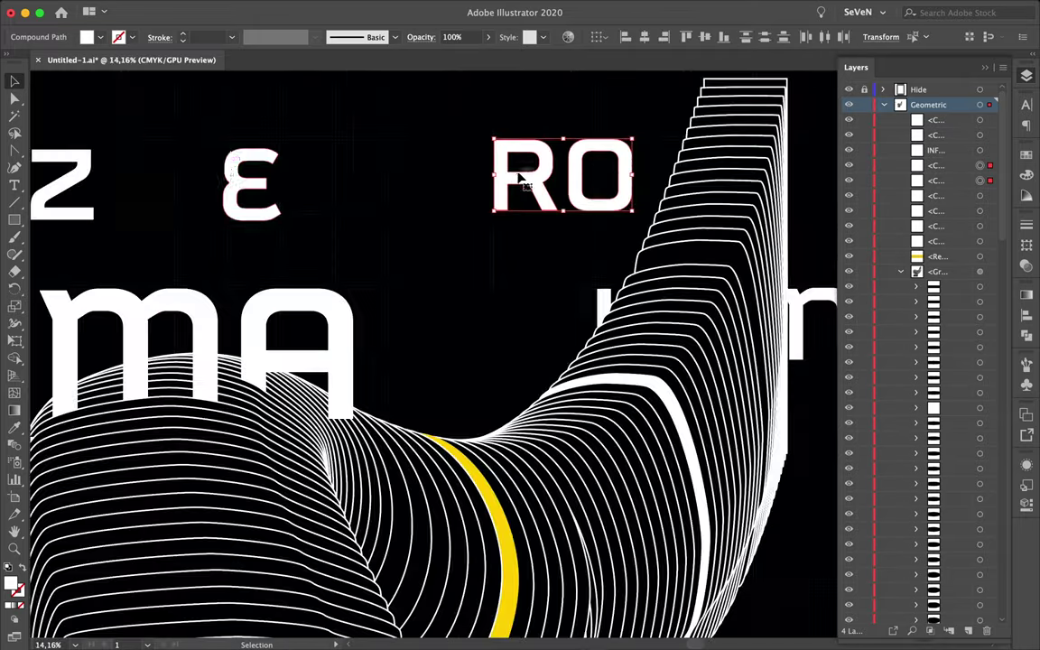
scroll(497, 177, "down", 1)
scroll(176, 147, "up", 3)
Select the Z, E and RO letters and line them up across the top
left_click_drag(181, 162, 476, 267)
left_click(371, 236)
scroll(371, 236, "down", 3)
left_click_drag(289, 203, 569, 236)
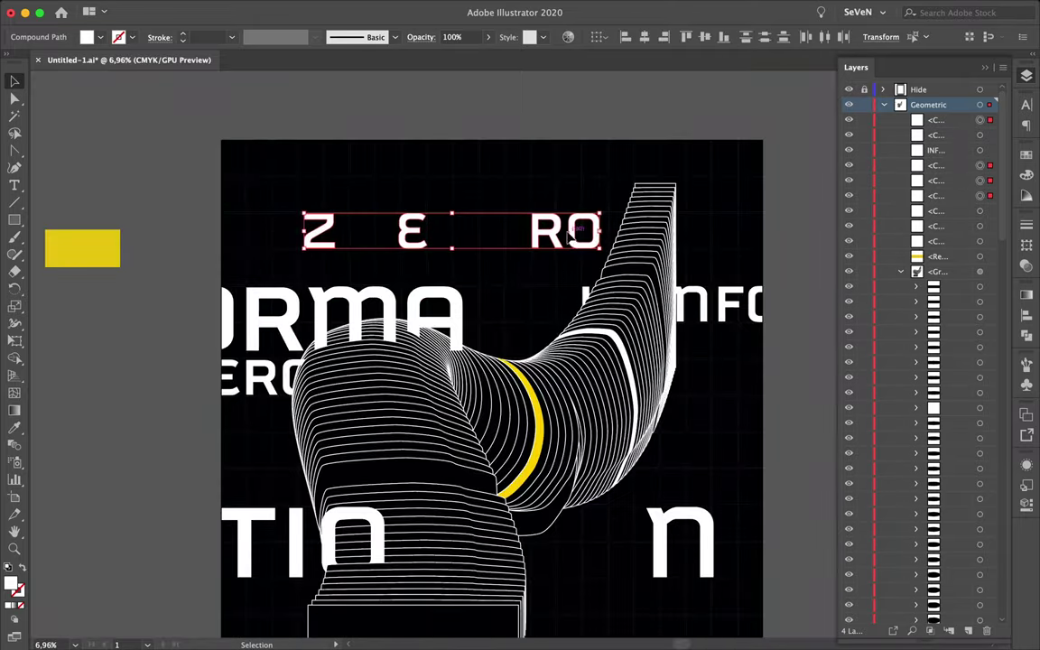
left_click(542, 237)
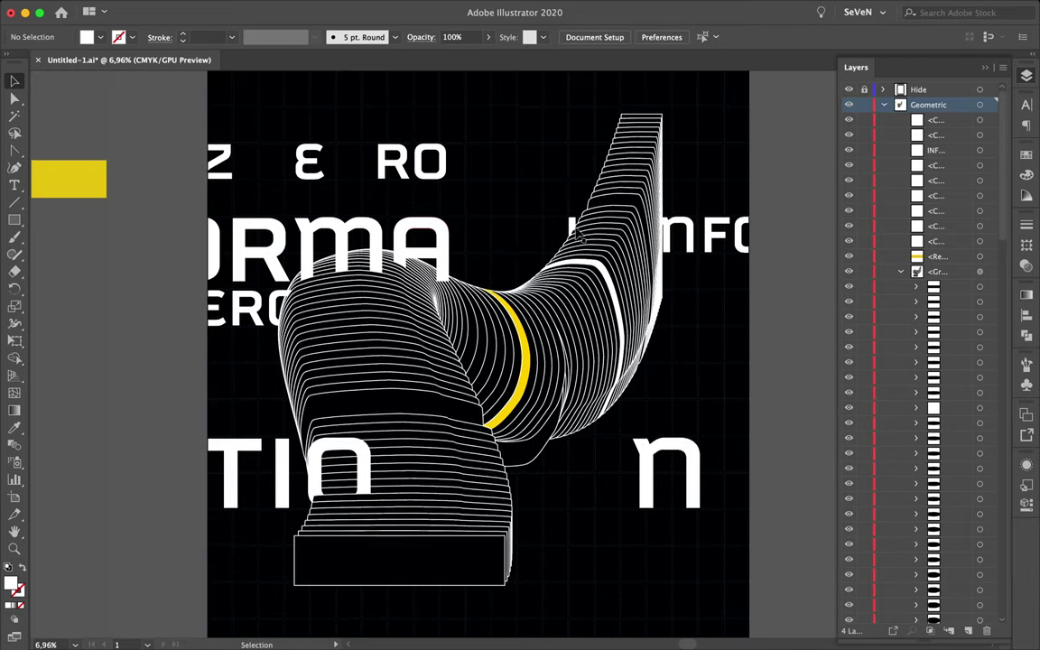
double_click(570, 226)
double_click(516, 274)
left_click(318, 232)
scroll(379, 216, "up", 3)
scroll(454, 204, "up", 3)
scroll(400, 369, "down", 3)
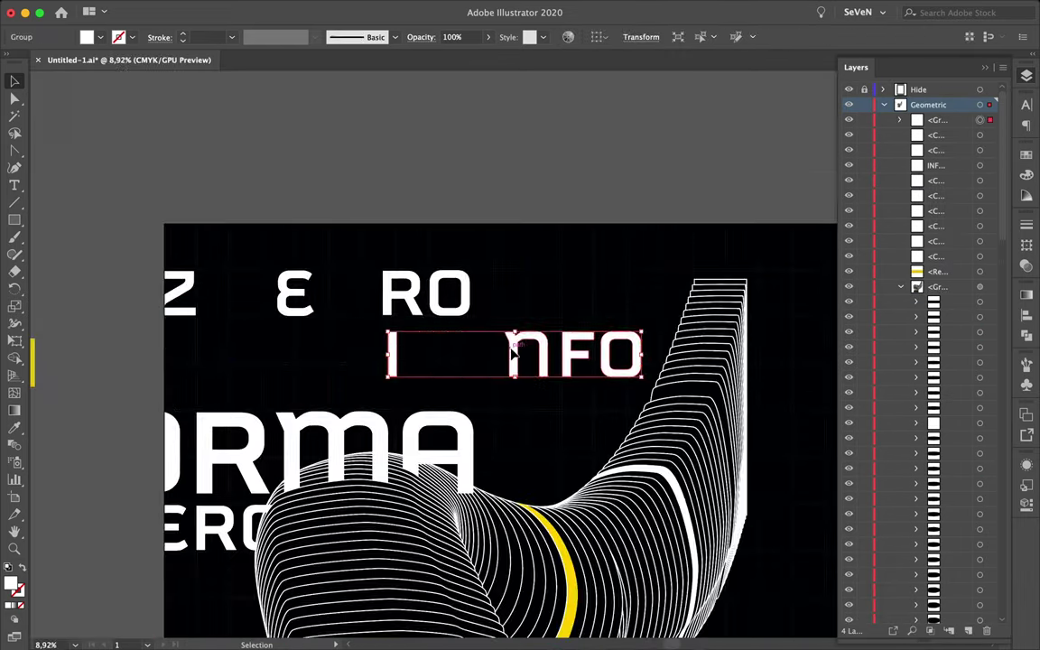
Split the O off INFO, then shrink the ZERO INFO block near the poster top
double_click(395, 347)
left_click_drag(396, 348, 449, 348)
double_click(408, 370)
scroll(408, 370, "down", 2)
scroll(503, 225, "up", 3)
scroll(367, 170, "down", 2)
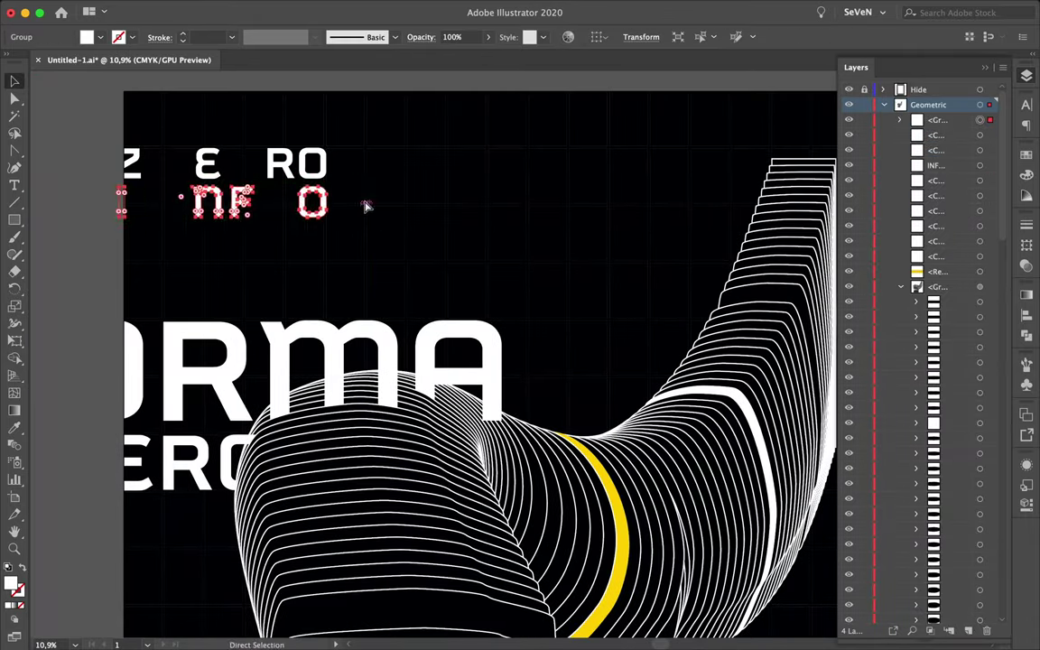
left_click_drag(349, 215, 516, 291)
scroll(517, 291, "up", 2)
scroll(632, 244, "down", 3)
Move the n and T back beside the O to rejoin TION on the ribbon
left_click(756, 390)
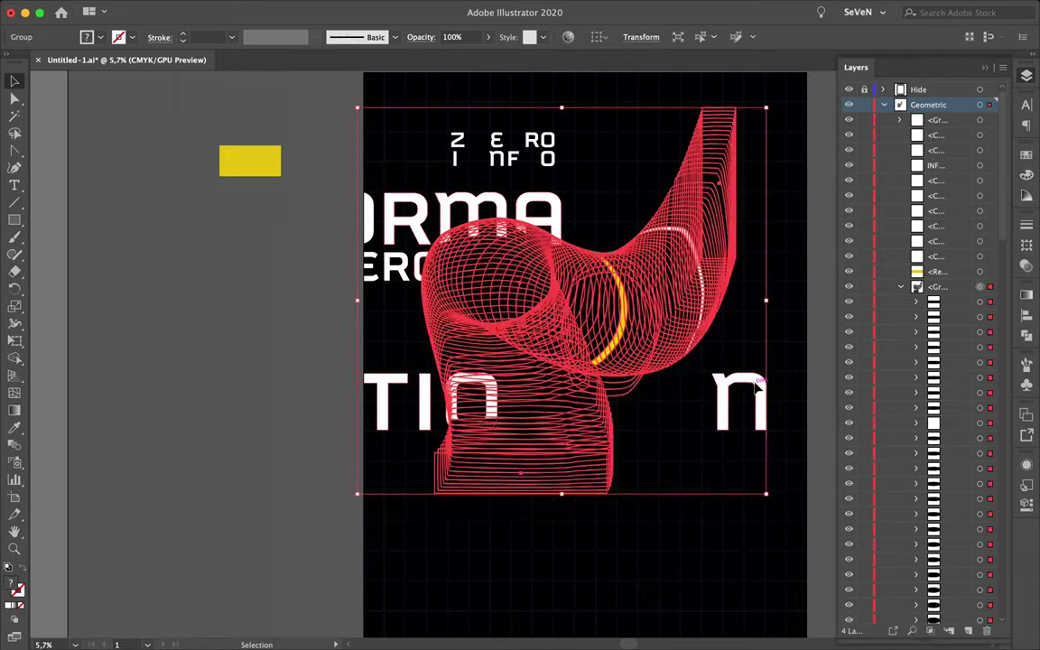
double_click(757, 390)
left_click_drag(757, 390, 559, 397)
double_click(759, 414)
double_click(380, 409)
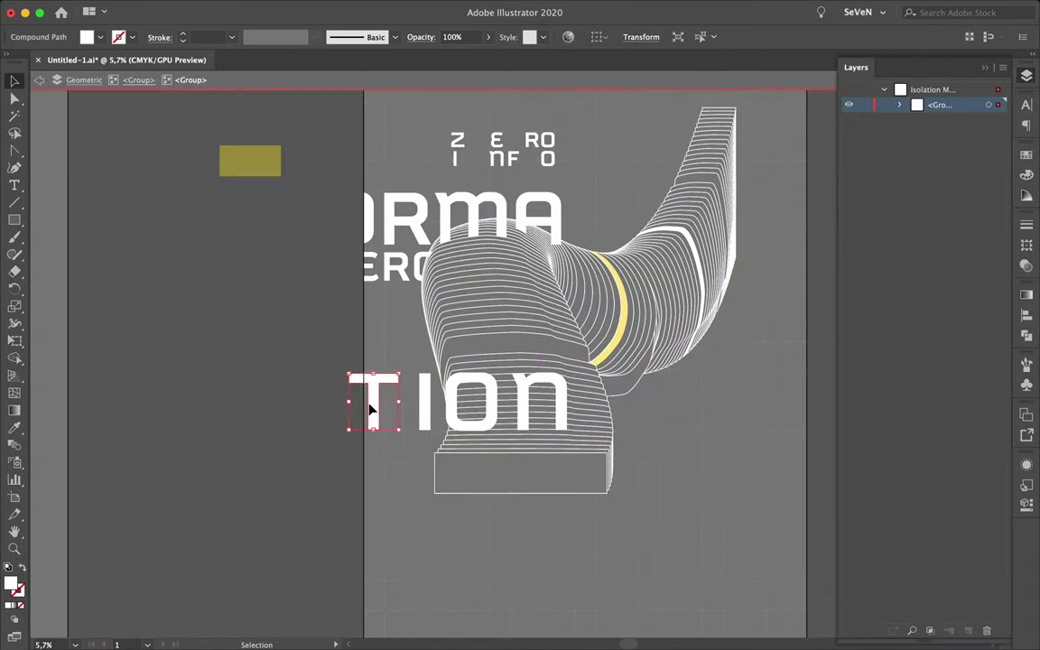
left_click_drag(370, 408, 371, 408)
double_click(632, 411)
scroll(632, 411, "down", 2)
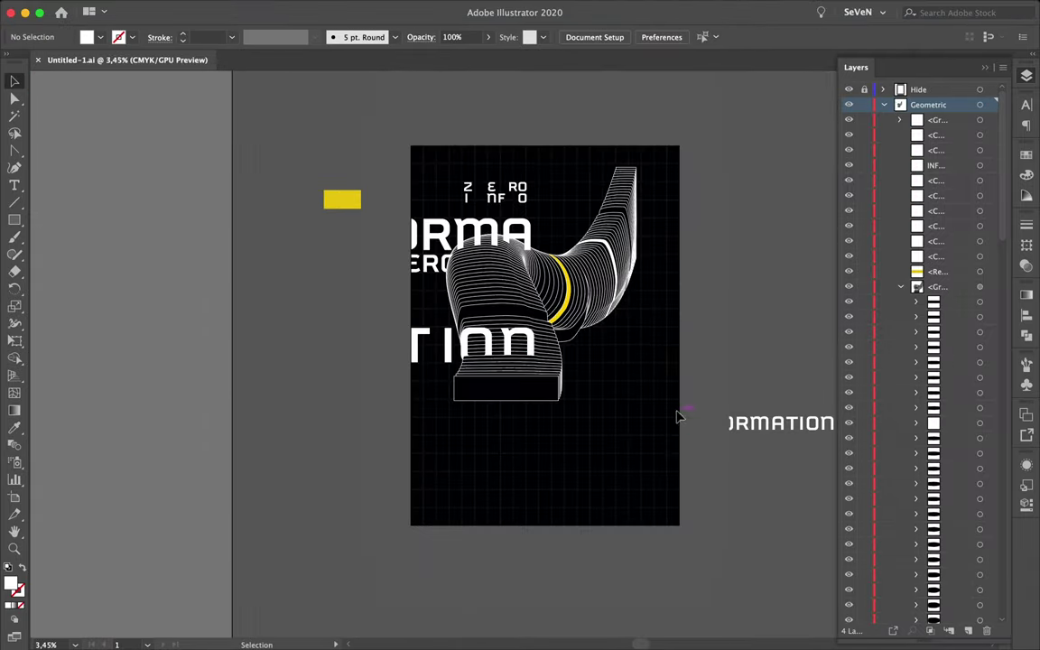
Type a '14' text object and expand it into outlines
key("t")
left_click(510, 483)
type("14")
scroll(278, 464, "up", 5)
key("Escape")
key("ctrl+shift+e")
left_click(548, 421)
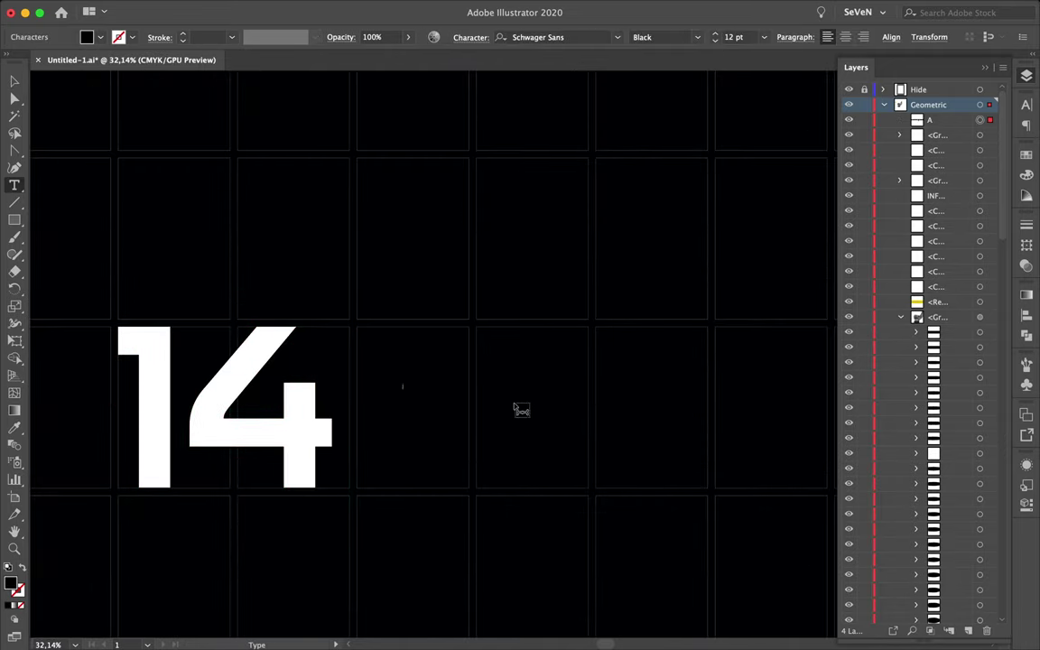
Set the APRIL text to the Light font style in the Character panel
key("ctrl+t")
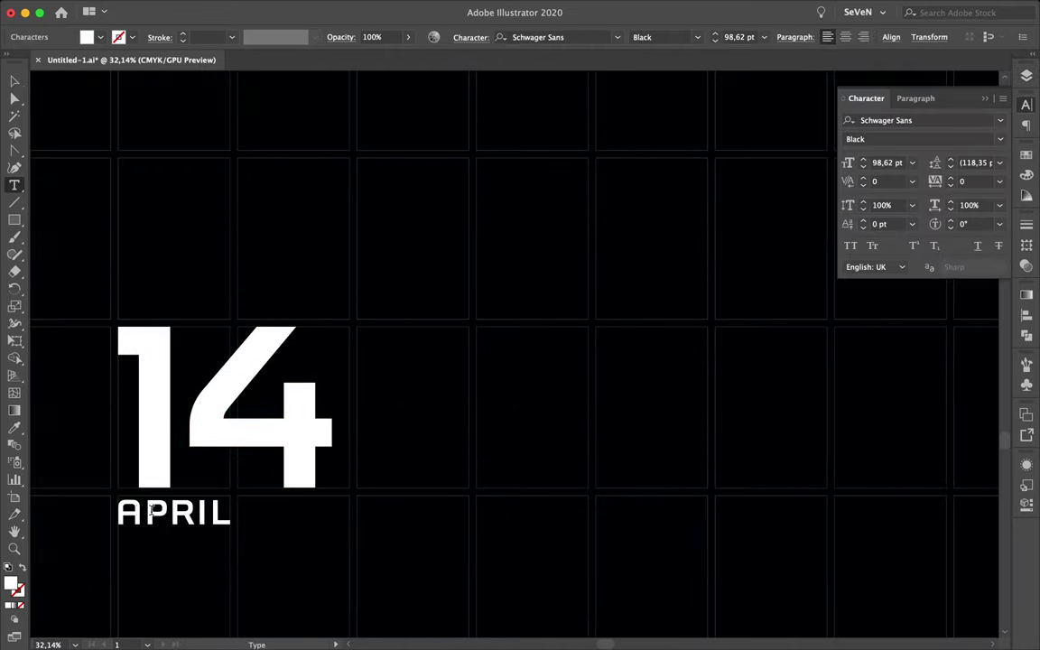
type("Light")
key("Return")
left_click(656, 299)
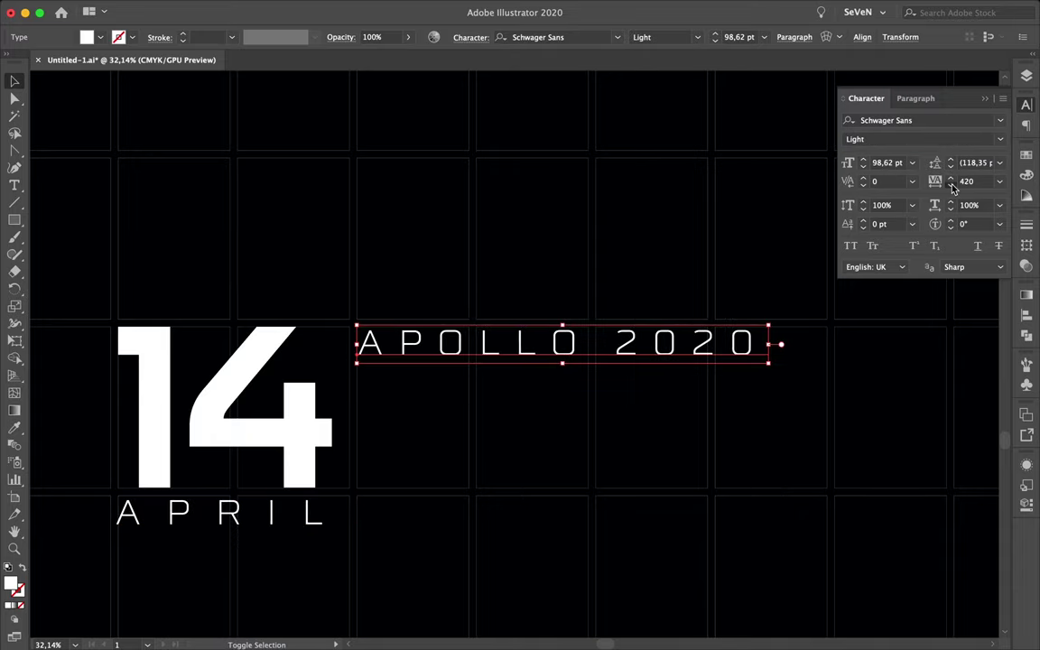
Add the four-line APOLLO 2020 text ending 'NE DAY ONE POSTER' and select it
key("t")
type("DAILY POSTER")
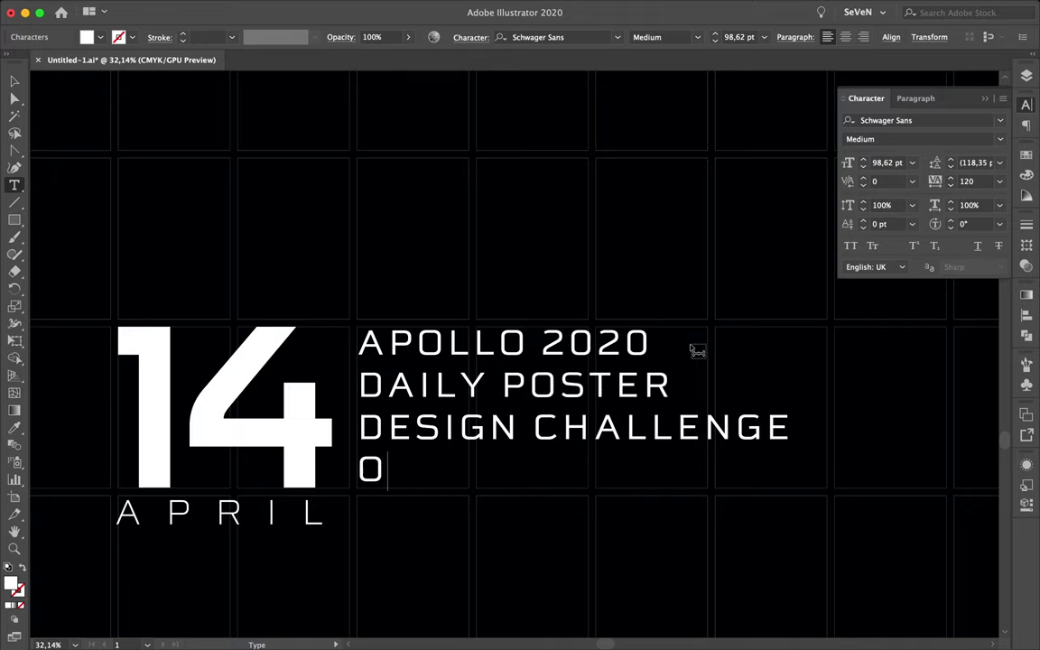
type("NE DAY ONE POSTER")
key("Escape")
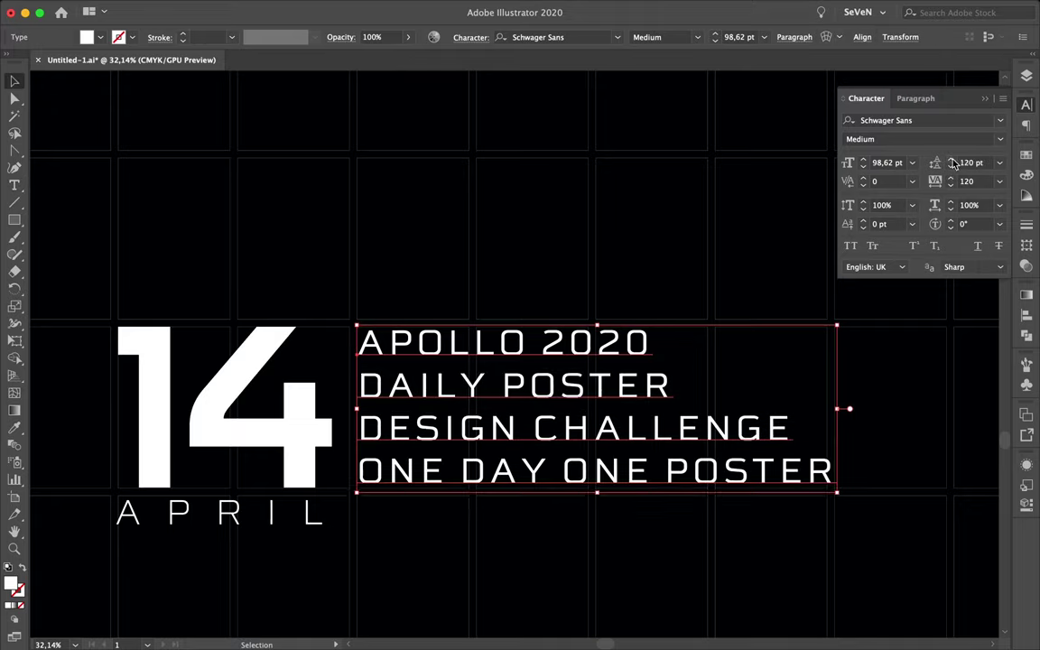
left_click(949, 163)
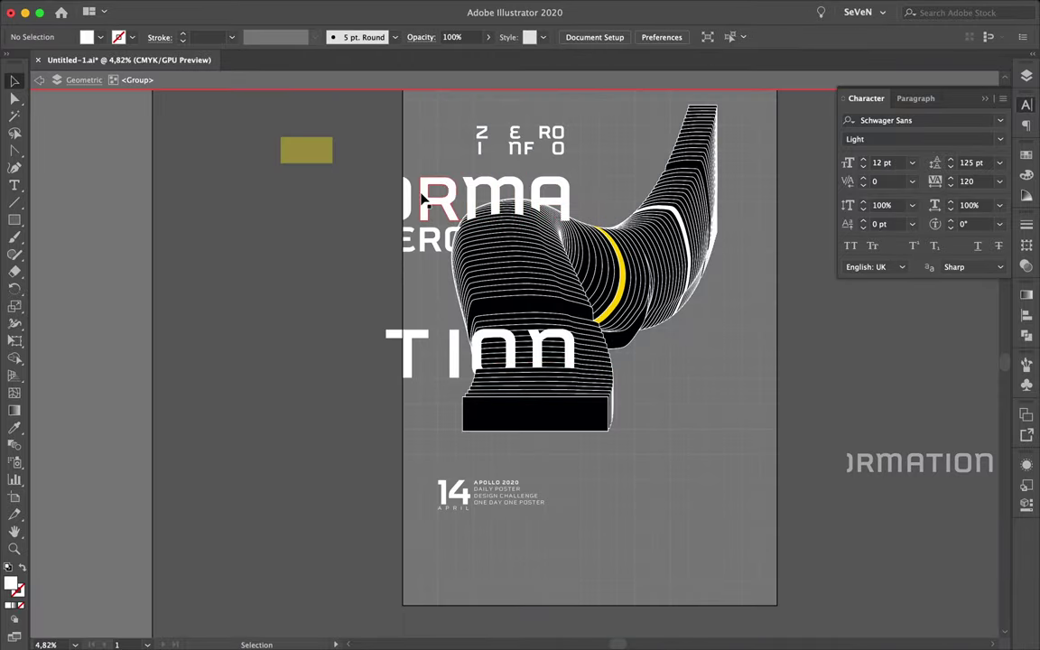
Inside the INFO group, move the I far right and lower an object's stacking order
left_click(529, 154)
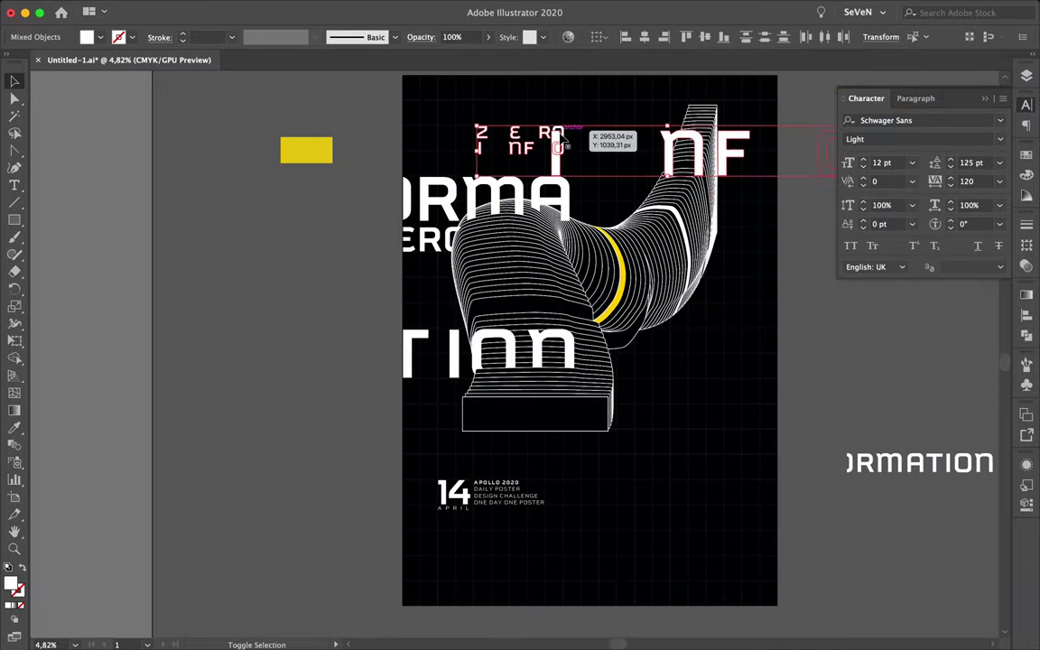
scroll(559, 145, "up", 5)
scroll(541, 186, "down", 3)
double_click(377, 209)
left_click_drag(376, 209, 526, 191)
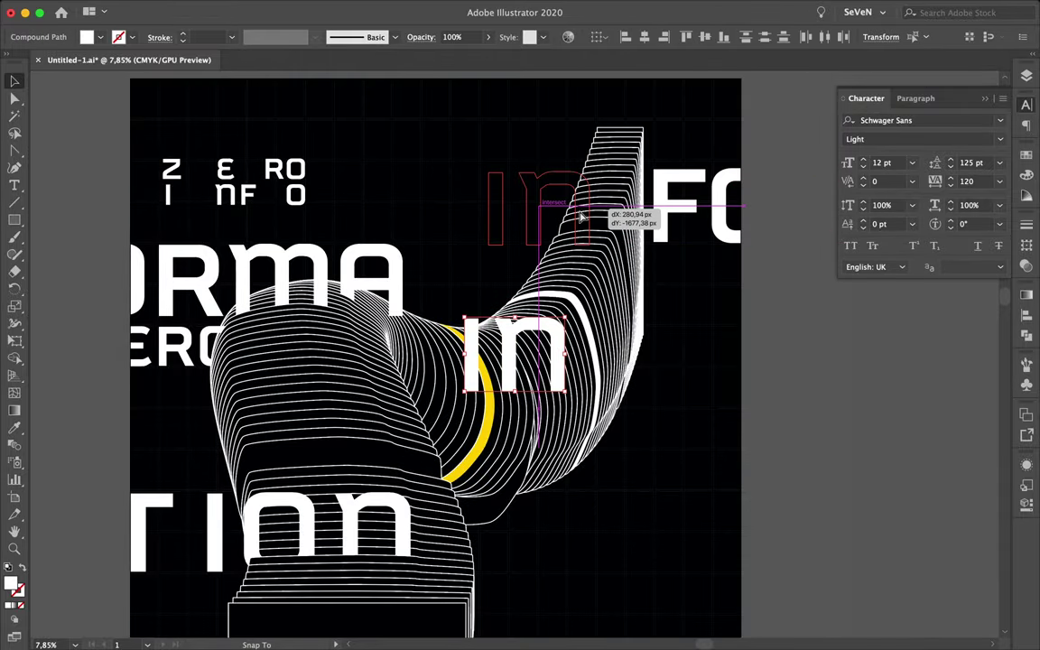
left_click_drag(956, 133, 965, 579)
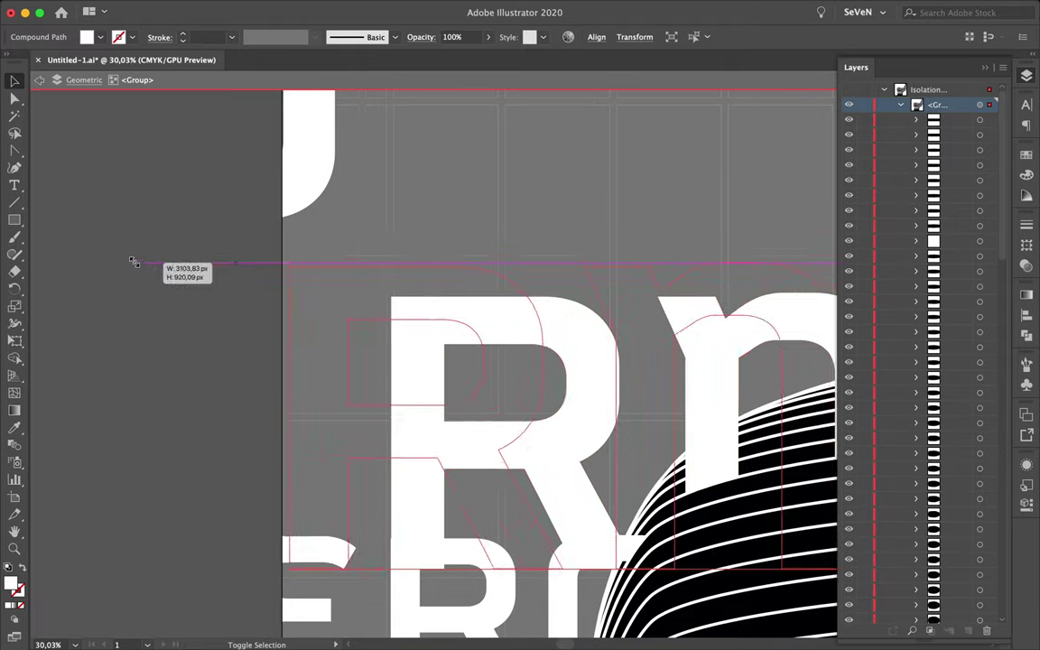
Shift the ER letters left and move the ZERO INFO group up and left
key("Escape")
left_click(485, 373, "shift")
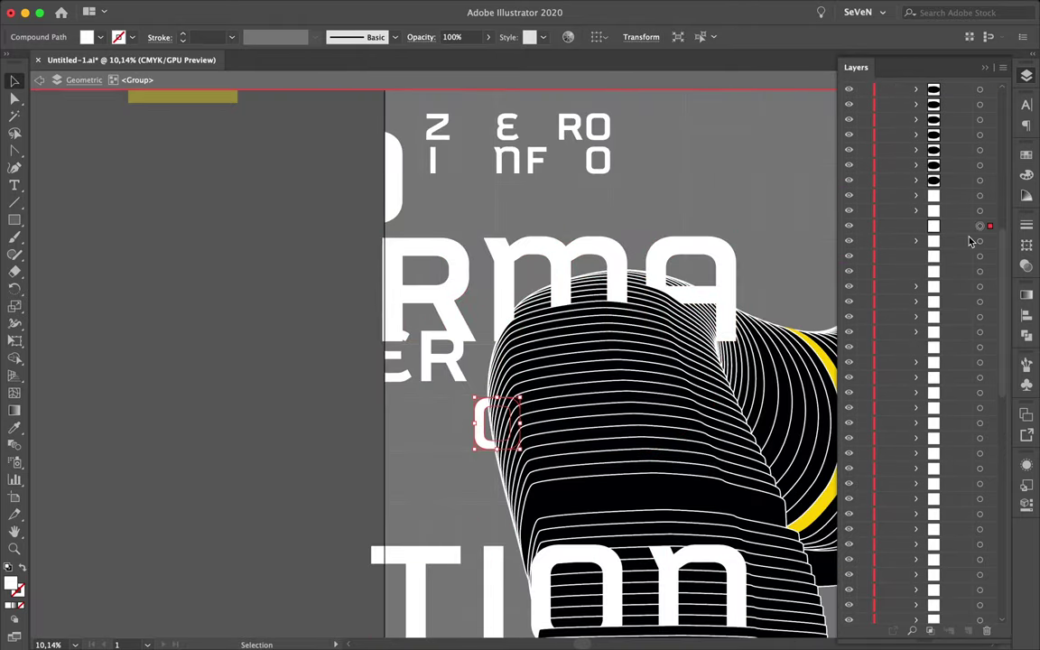
left_click_drag(964, 504, 963, 501)
scroll(959, 126, "down", 3)
left_click_drag(424, 378, 411, 380)
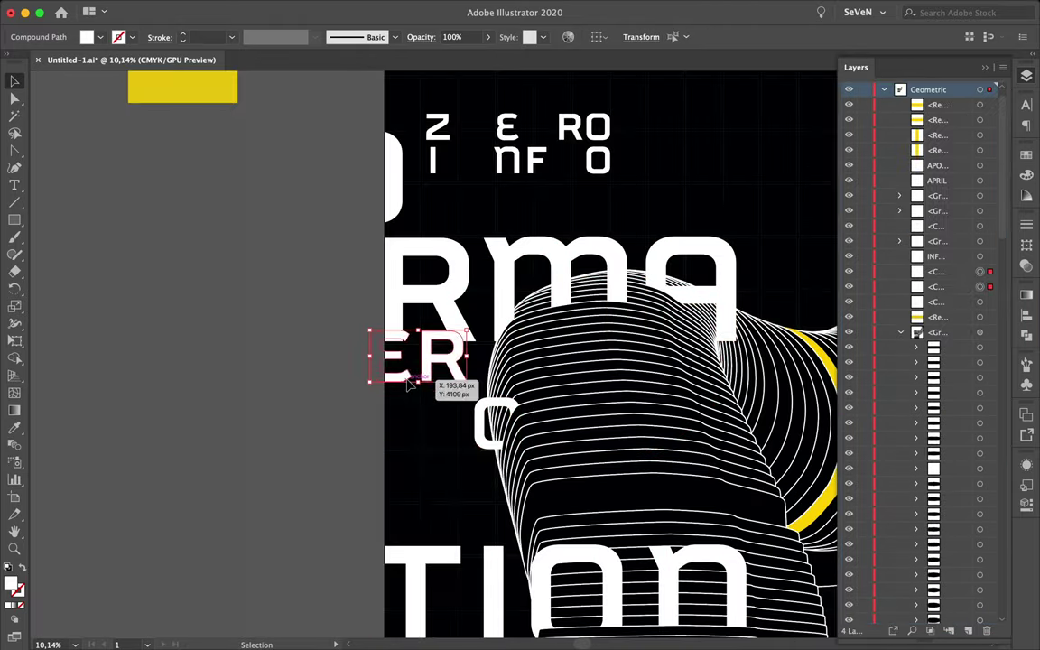
scroll(383, 251, "up", 3)
scroll(542, 271, "up", 3)
left_click_drag(722, 365, 679, 339)
Edit the O and nF letters inside the ZERO INFO group
double_click(297, 272)
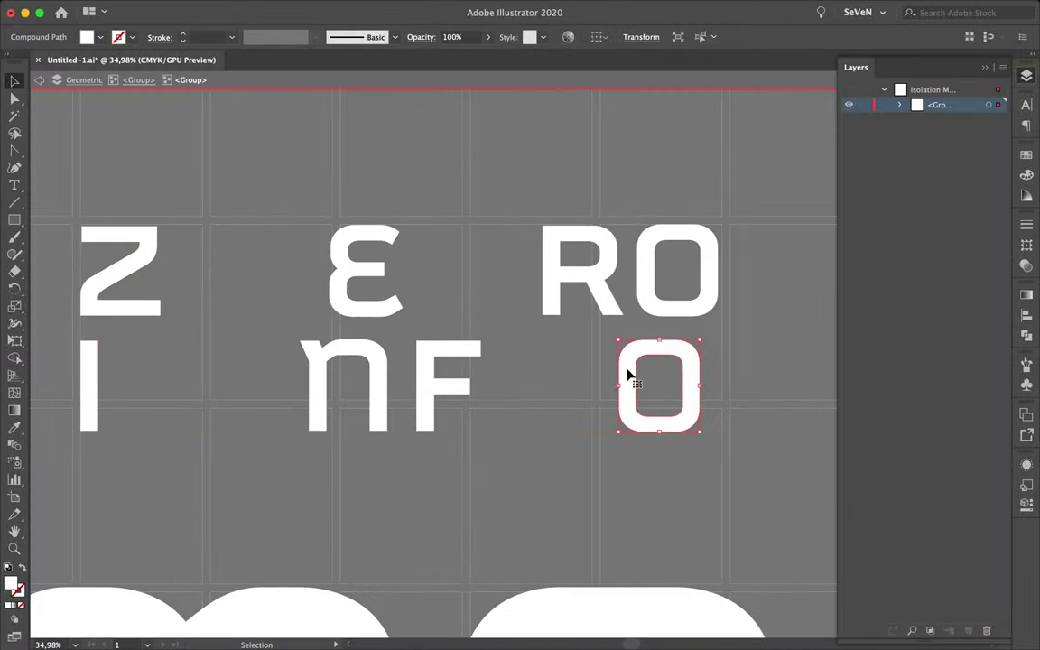
double_click(701, 309)
scroll(695, 294, "up", 3)
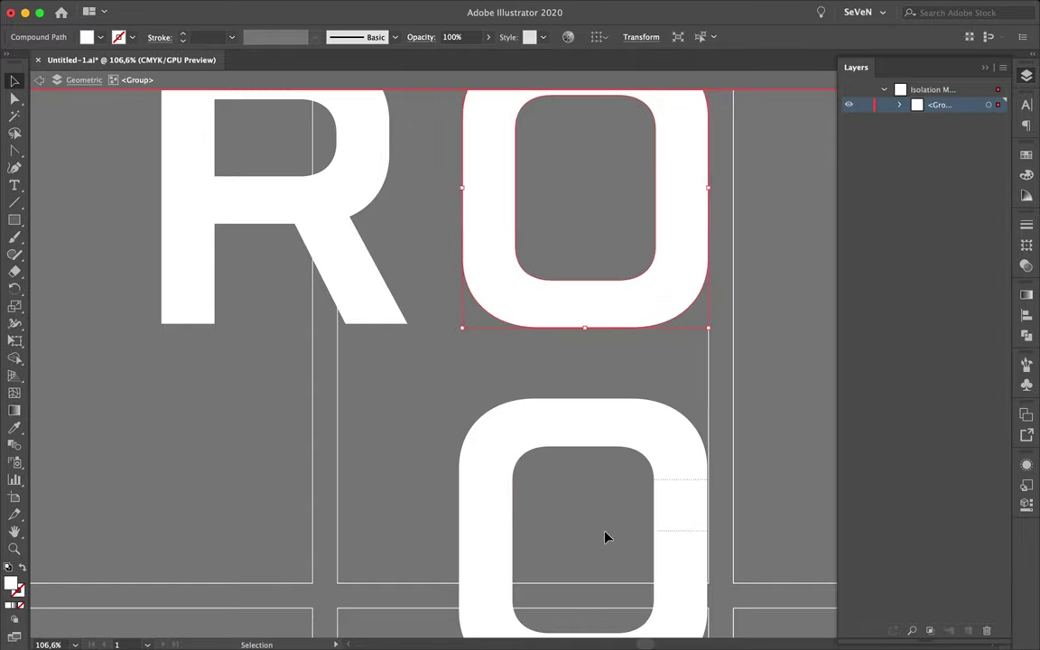
scroll(605, 536, "down", 5)
left_click(373, 399)
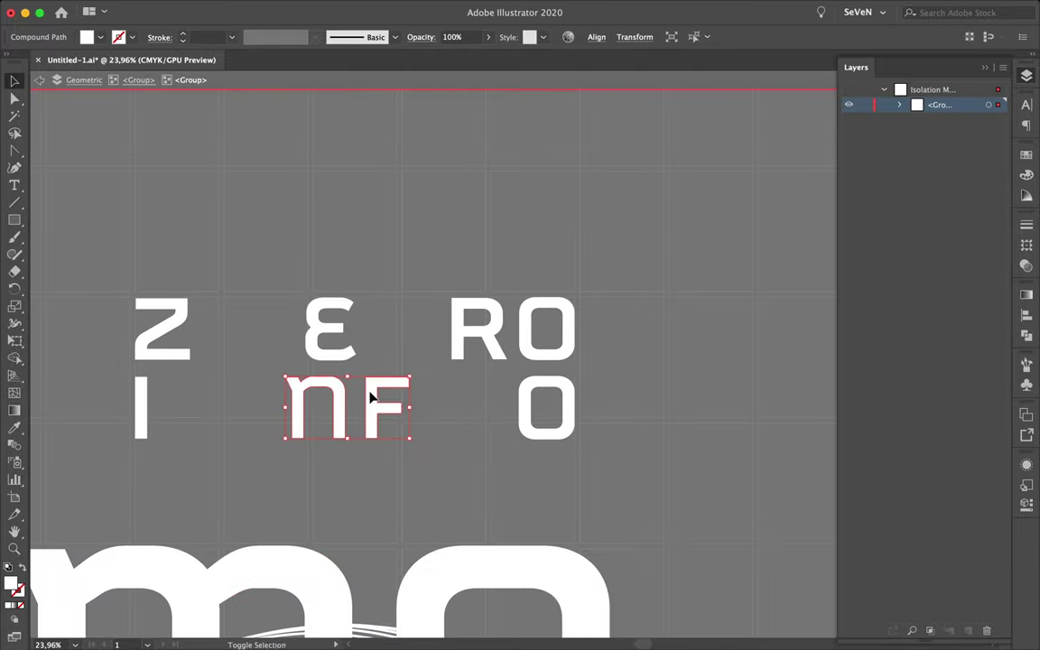
key("Escape")
scroll(464, 289, "down", 3)
scroll(464, 290, "down", 3)
scroll(451, 283, "up", 6)
Draw a tall yellow rectangle over the 1 of the 14 date
key("m")
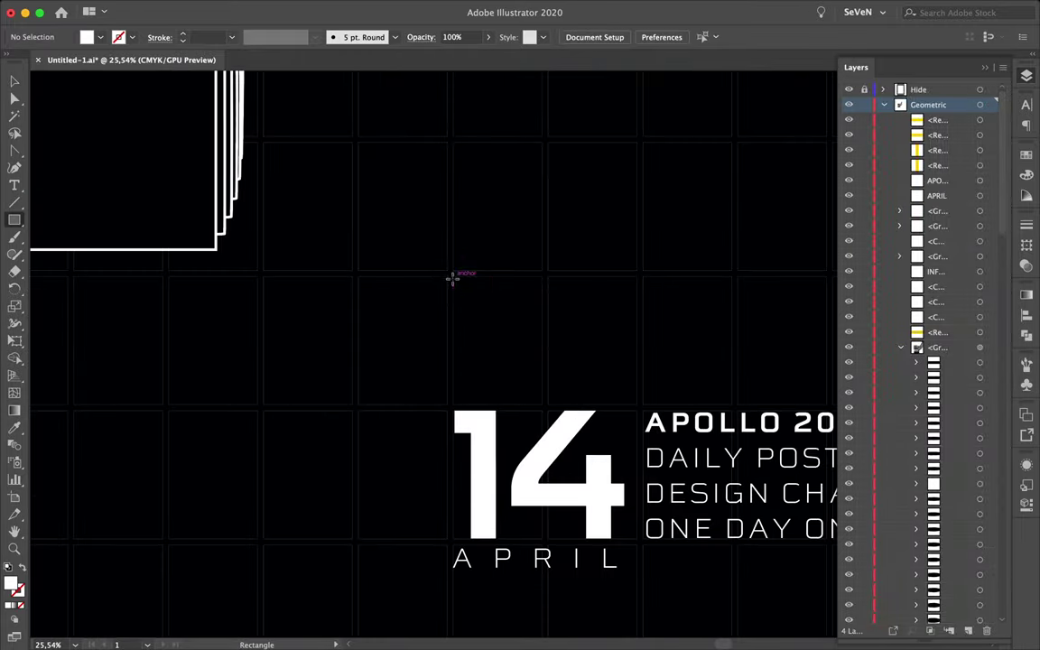
left_click_drag(452, 282, 538, 637)
scroll(766, 151, "down", 2)
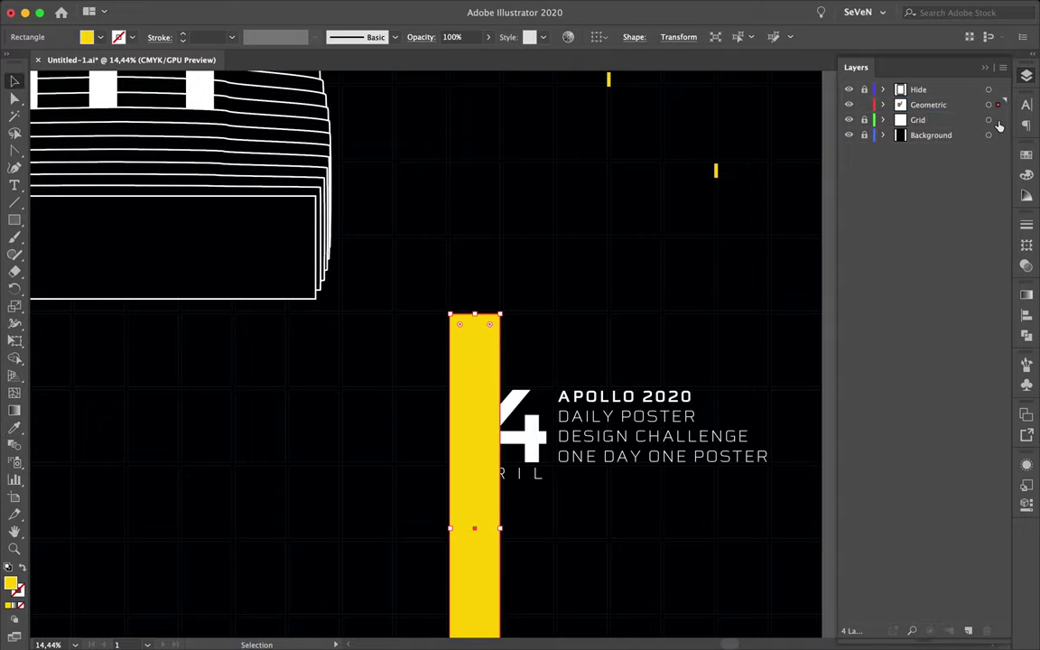
scroll(557, 341, "down", 5)
scroll(557, 342, "up", 2)
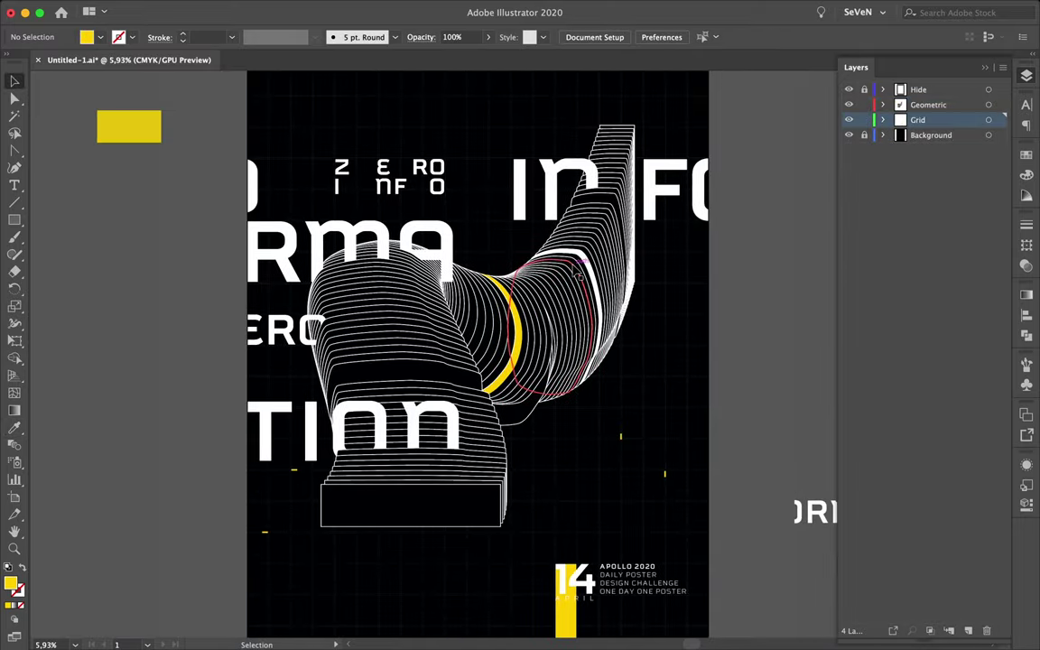
scroll(616, 148, "down", 2)
scroll(618, 146, "down", 1)
Copy the APOLLO 2020 text block off to the left
left_click_drag(630, 476, 438, 476)
key("t")
left_click(926, 127)
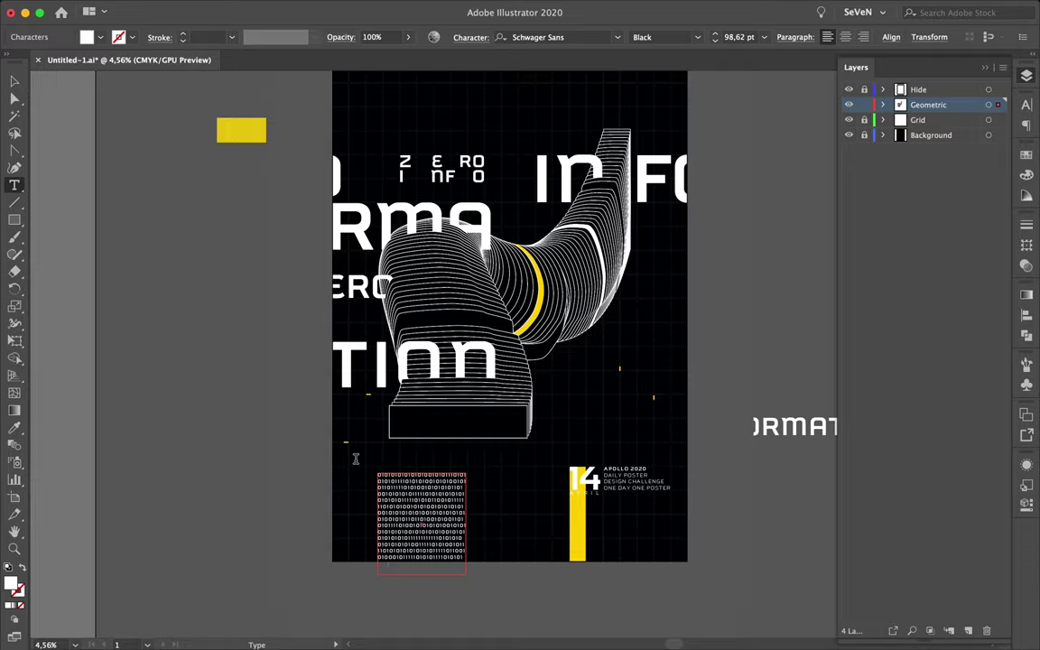
Undo the oversized font change on the binary text and reselect the binary block
key("ctrl+t")
scroll(510, 562, "up", 3)
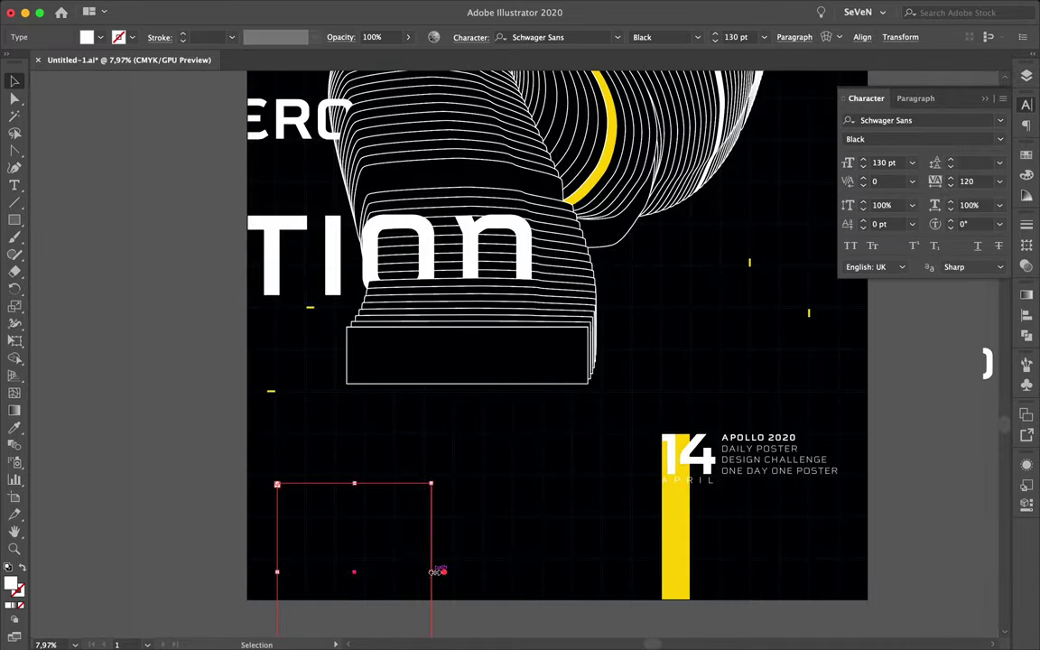
scroll(936, 511, "down", 3)
left_click(943, 571)
key("ctrl+z")
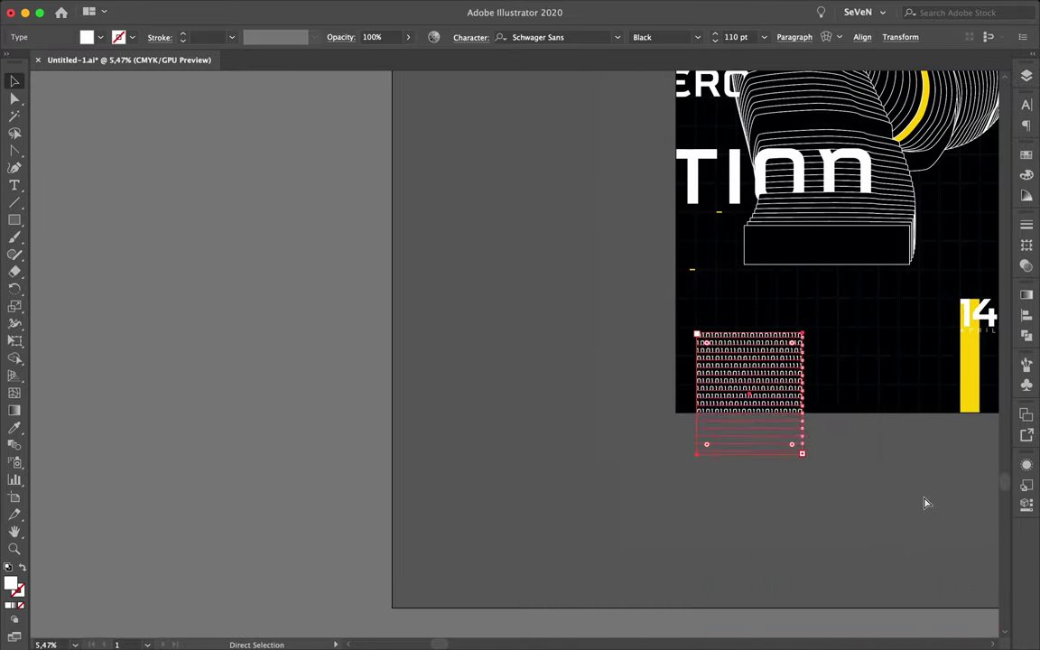
left_click(877, 447)
left_click(774, 379)
scroll(786, 352, "up", 3)
scroll(849, 207, "down", 3)
scroll(849, 208, "up", 3)
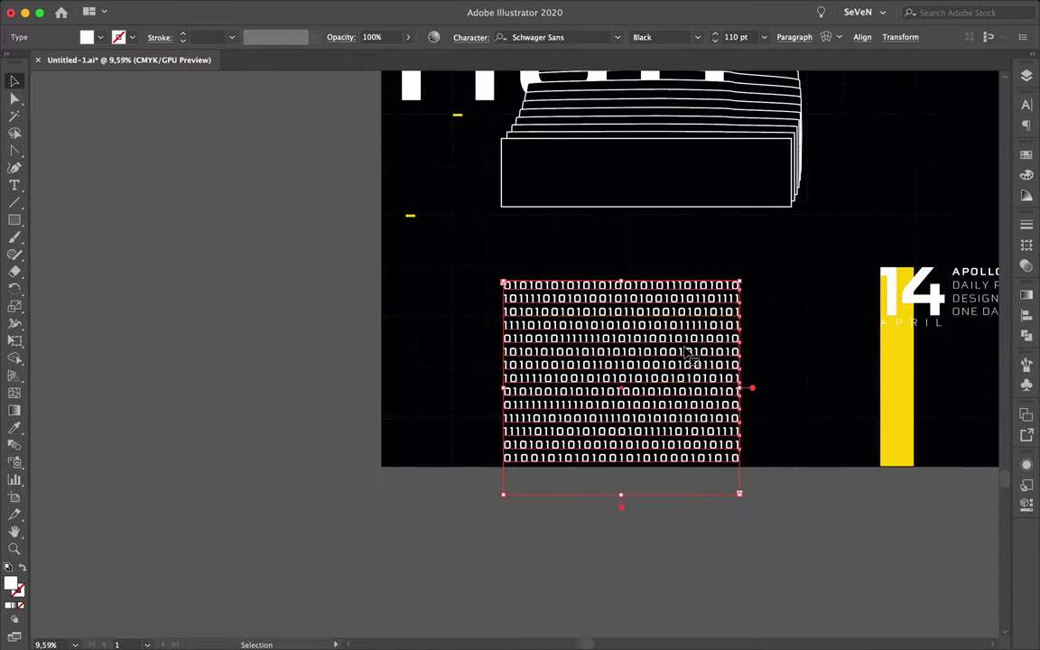
scroll(808, 302, "up", 3)
scroll(808, 303, "down", 3)
Give the binary text Light weight and 60 pt leading, then move it upward
key("ctrl+t")
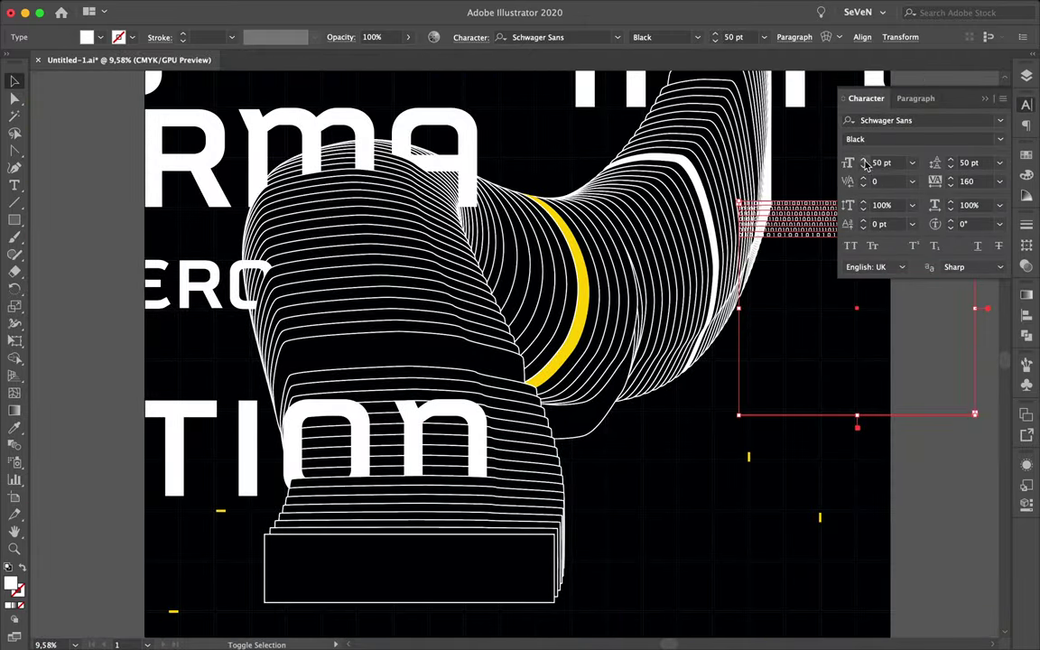
left_click(999, 139)
left_click(876, 186)
scroll(632, 316, "down", 2)
scroll(632, 226, "up", 3)
scroll(614, 271, "up", 2)
left_click_drag(601, 365, 596, 271)
scroll(632, 361, "down", 3)
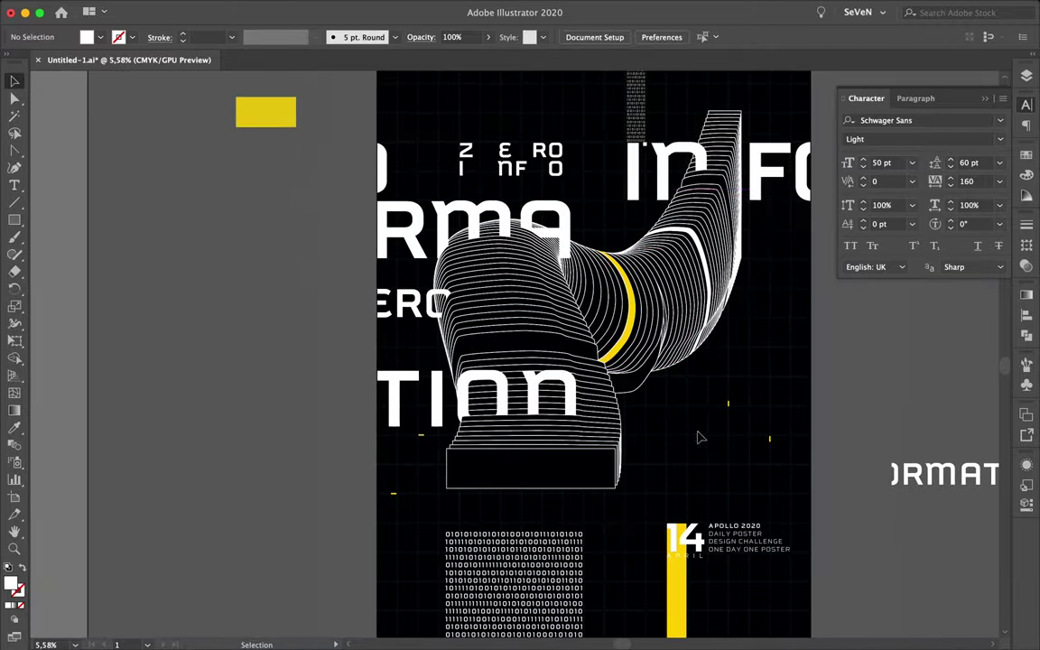
scroll(785, 316, "up", 2)
Reshape the binary text frame into a wide box
left_click_drag(781, 451, 939, 442)
scroll(695, 341, "up", 2)
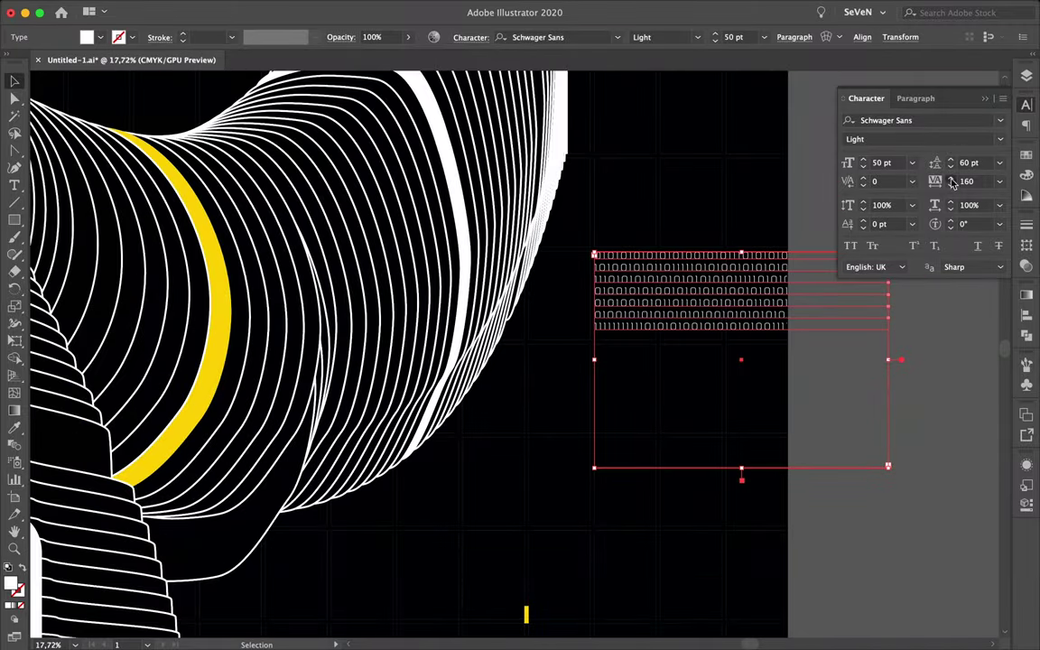
scroll(949, 163, "up", 7)
scroll(864, 161, "up", 11)
scroll(951, 187, "down", 1)
scroll(632, 361, "down", 3)
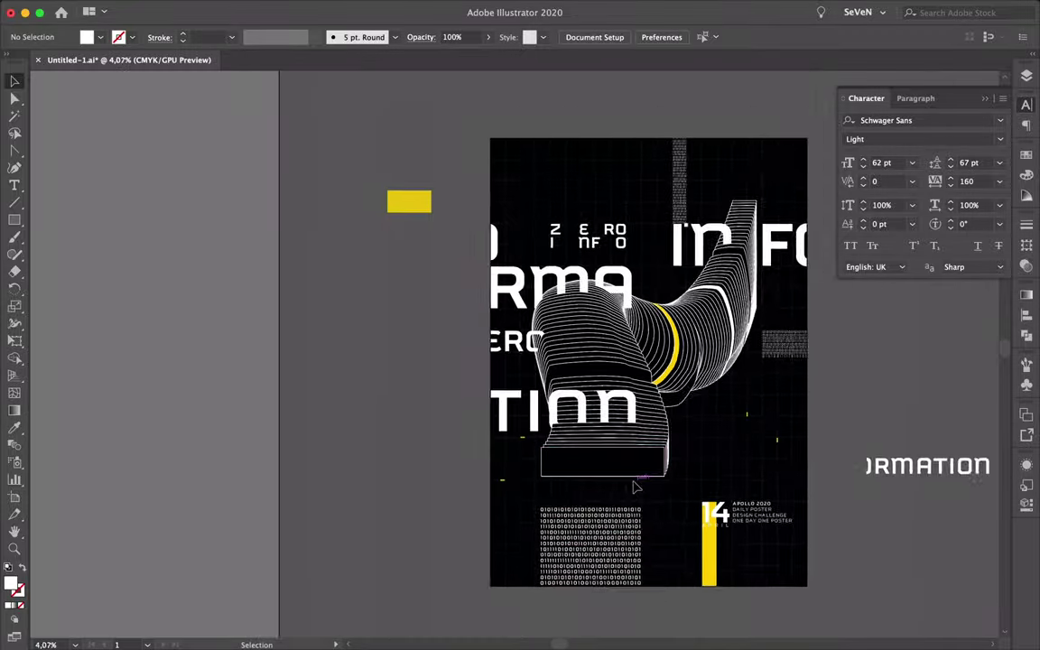
scroll(463, 492, "up", 2)
Pull one triangle corner upward with Direct Selection, then deselect the triangle
key("p")
left_click_drag(457, 473, 456, 458)
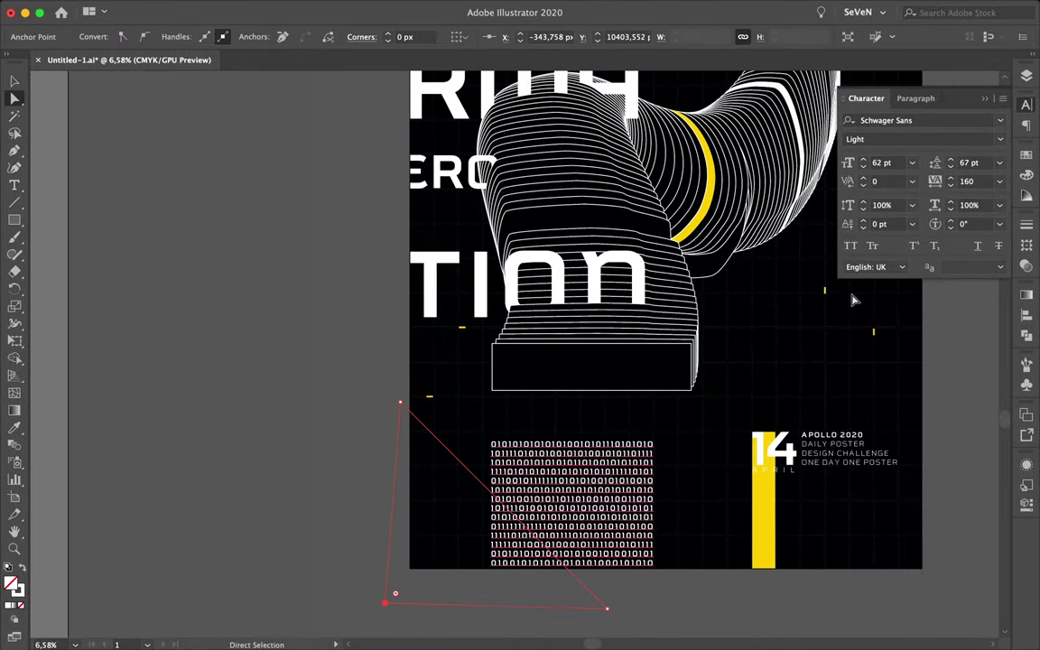
key("F7")
key("v")
left_click(695, 588)
scroll(695, 588, "down", 1)
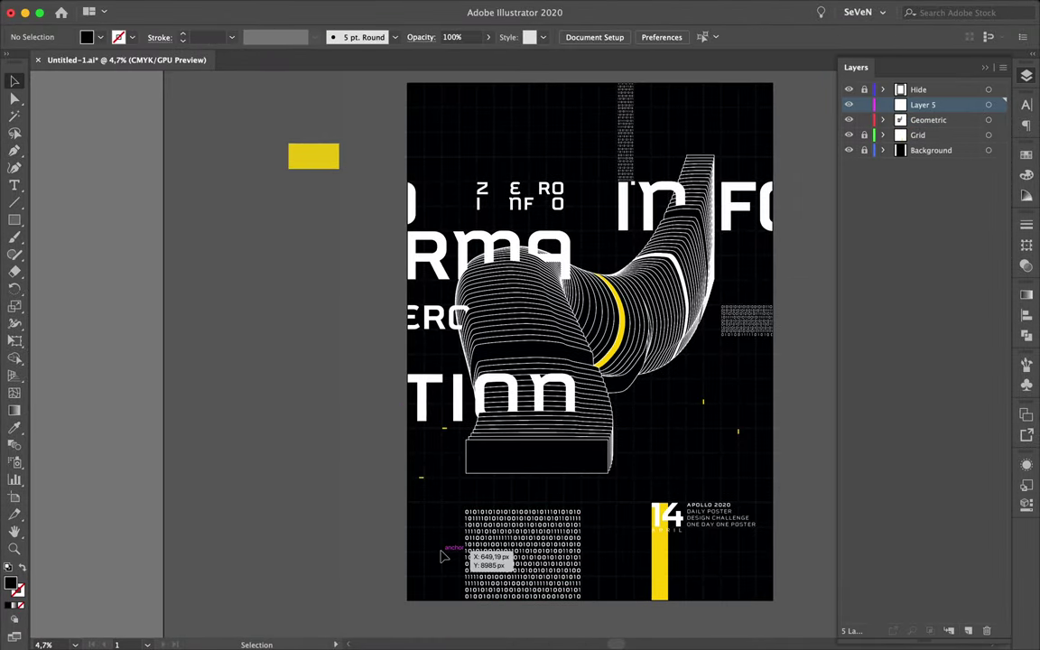
Move a small yellow dash and Alt-drag a copy of it near ZERO INFO
scroll(539, 153, "up", 5)
left_click(535, 135)
left_click_drag(491, 188, 492, 188)
scroll(505, 185, "up", 2)
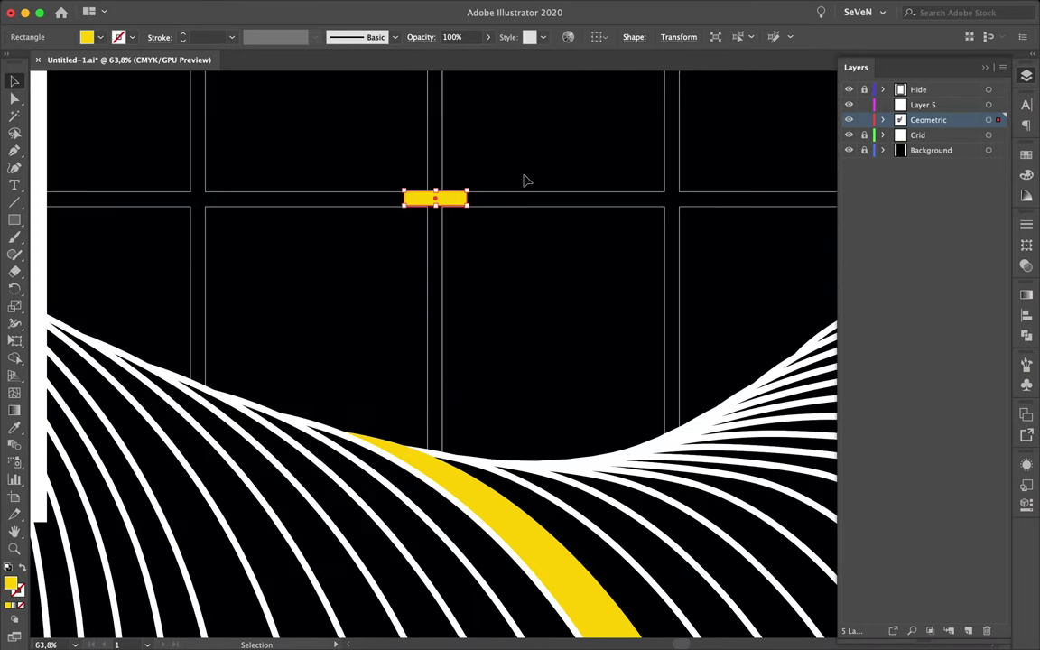
scroll(533, 172, "down", 2)
scroll(519, 212, "down", 3)
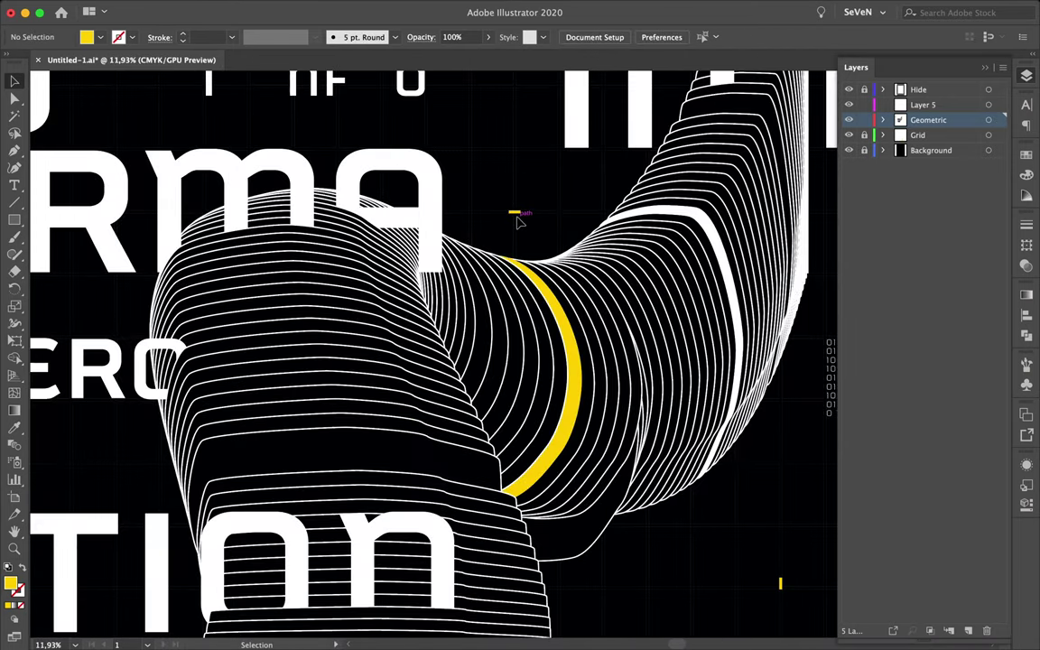
scroll(203, 109, "down", 3)
mouse_move(519, 224)
left_mouse_down()
mouse_move(258, 123)
mouse_move(192, 268)
left_mouse_up()
Rotate the copied yellow dash 90° so it stands upright
scroll(270, 131, "down", 1)
scroll(271, 131, "up", 2)
scroll(258, 124, "up", 2)
scroll(257, 124, "up", 4)
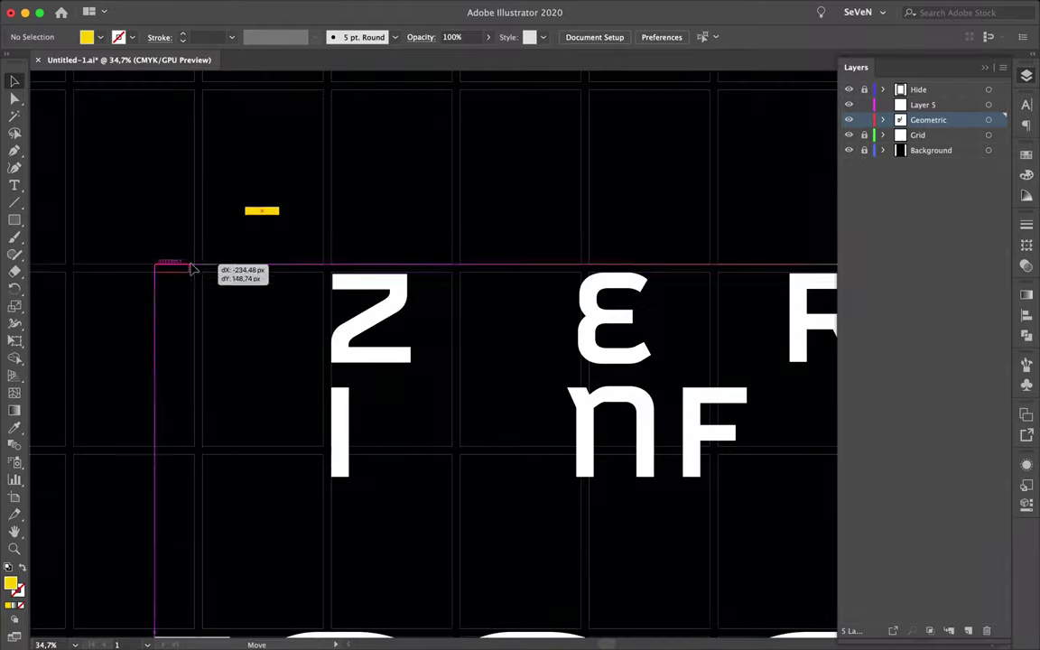
scroll(280, 231, "up", 2)
scroll(280, 230, "down", 4)
scroll(255, 155, "up", 4)
mouse_move(248, 212)
left_mouse_down()
mouse_move(255, 155)
mouse_move(509, 503)
left_mouse_up()
scroll(305, 164, "up", 1)
scroll(506, 204, "down", 3)
scroll(495, 88, "up", 4)
scroll(520, 241, "down", 3)
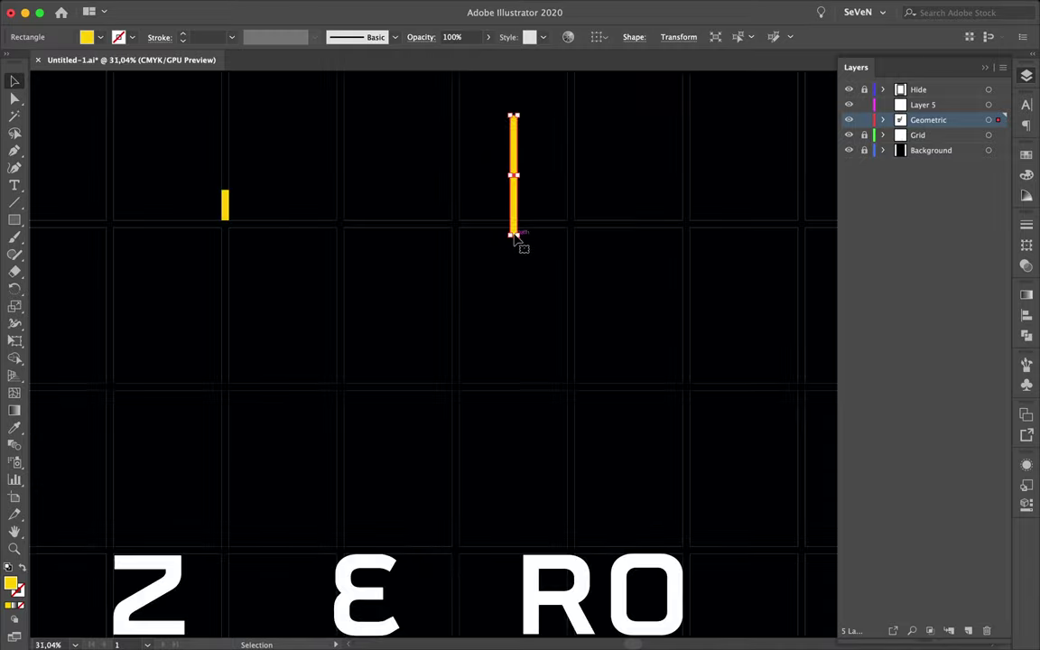
scroll(508, 504, "up", 4)
scroll(552, 483, "down", 3)
scroll(553, 483, "up", 3)
scroll(580, 81, "down", 4)
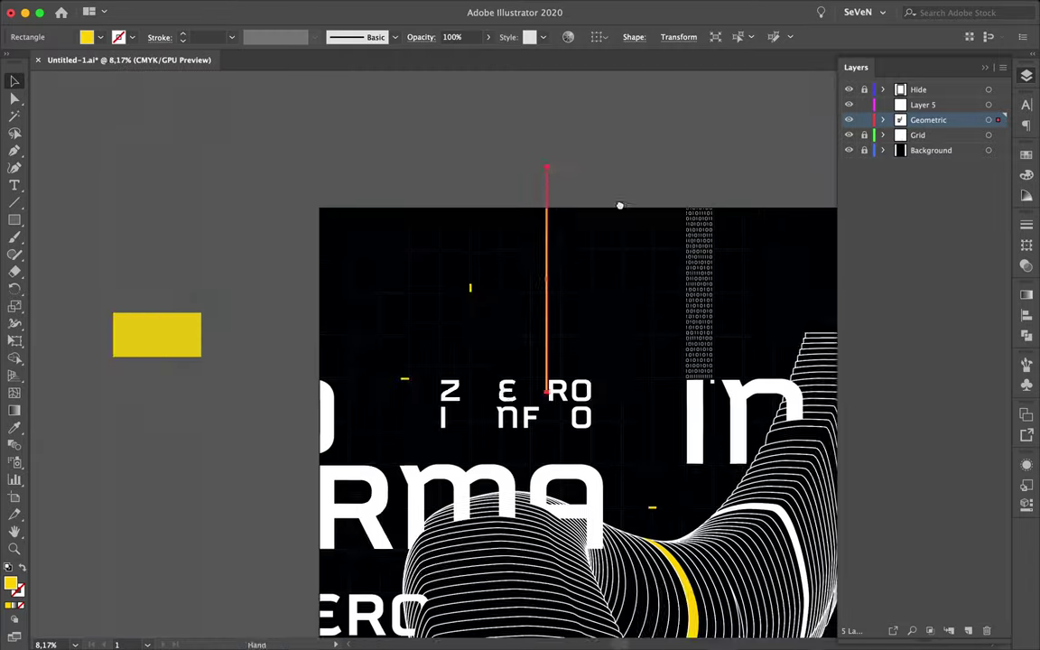
Stretch the upright yellow bar much taller and copy the striped shape to the right
scroll(619, 204, "up", 1)
left_click_drag(508, 503, 307, 151)
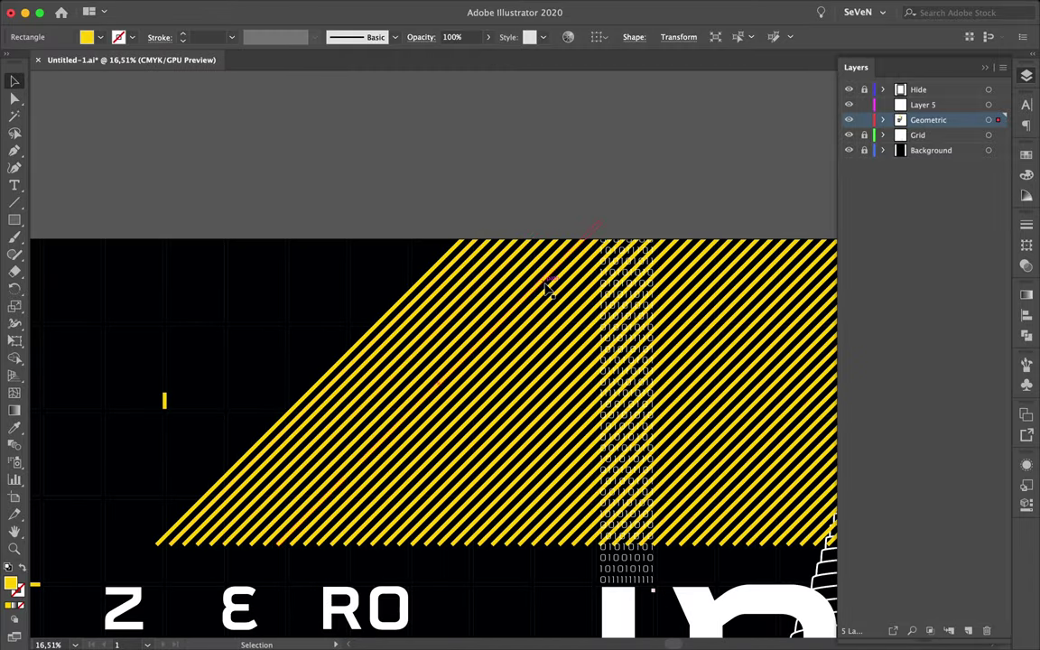
scroll(415, 300, "down", 3)
left_click_drag(438, 180, 714, 200)
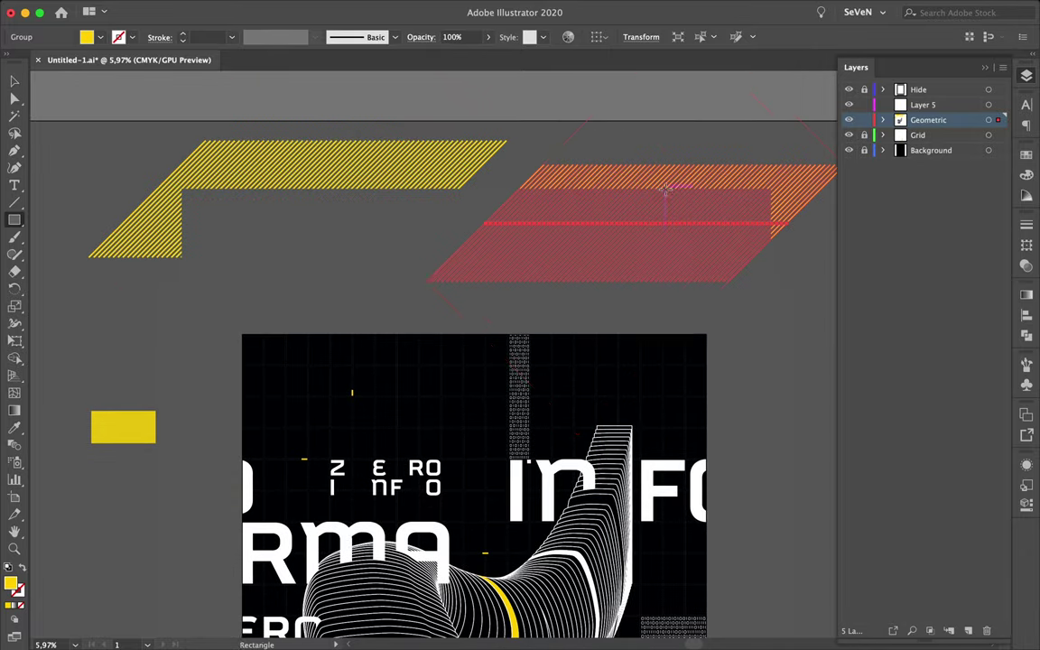
Draw a rectangle framing part of the striped copy, checking it in Outline view
scroll(665, 190, "up", 5)
left_click_drag(337, 220, 719, 394)
scroll(720, 394, "down", 3)
key("ctrl+y")
key("v")
left_click_drag(587, 353, 803, 437)
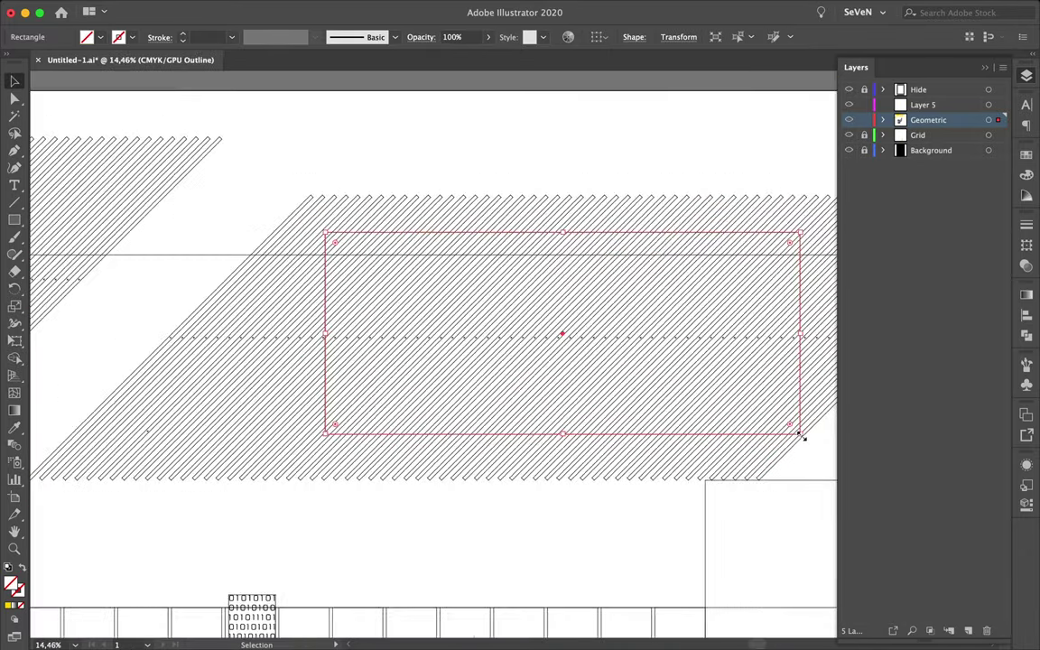
scroll(803, 437, "up", 3)
scroll(610, 476, "up", 2)
left_click(599, 490)
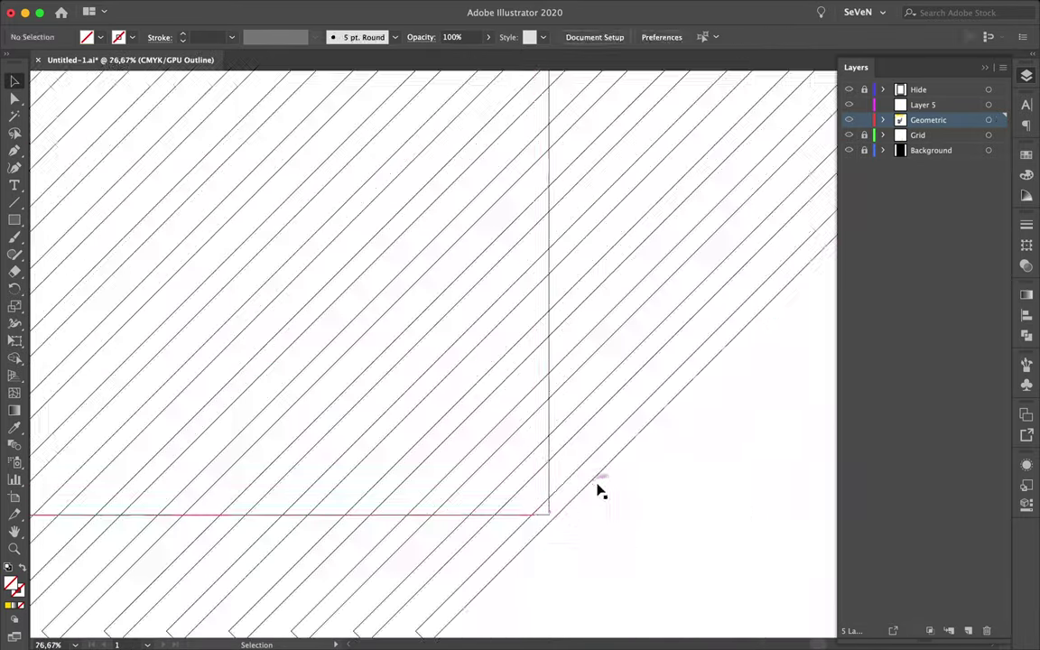
scroll(536, 512, "down", 5)
key("ctrl+y")
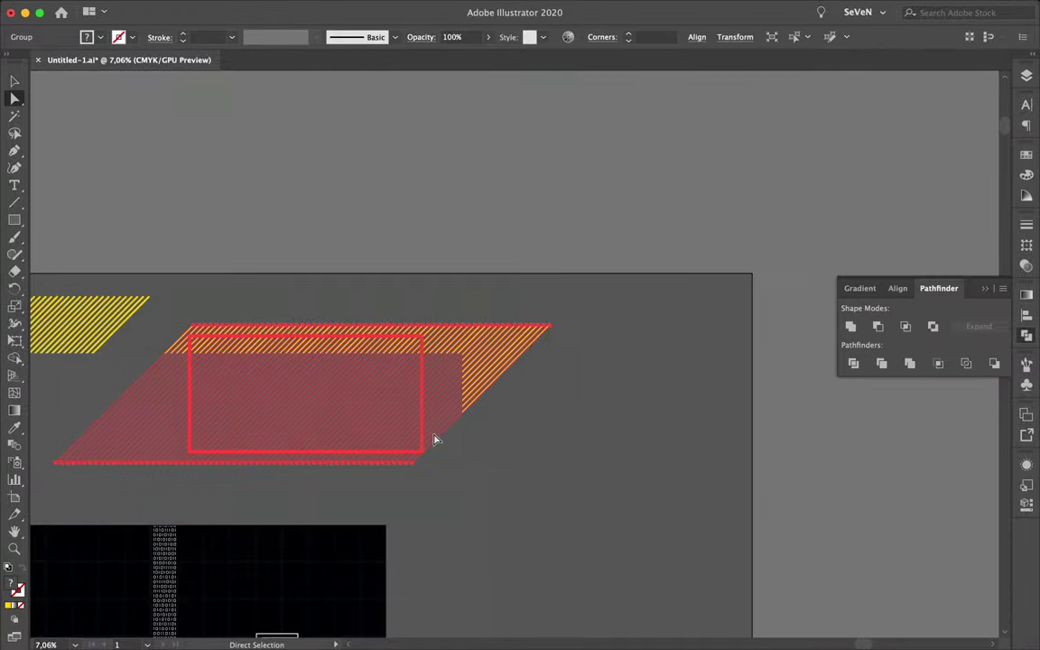
Crop the stripes to the rectangle with Pathfinder and move the hatched piece onto the poster
left_click_drag(175, 316, 506, 331)
key("ctrl+y")
key("ctrl+y")
scroll(355, 425, "down", 2)
left_click(452, 252)
left_click_drag(452, 253, 452, 301)
scroll(595, 285, "down", 1)
left_click(595, 285)
Position the hatched rectangle along the poster's top-left corner and left edge
left_click_drag(505, 229, 255, 207)
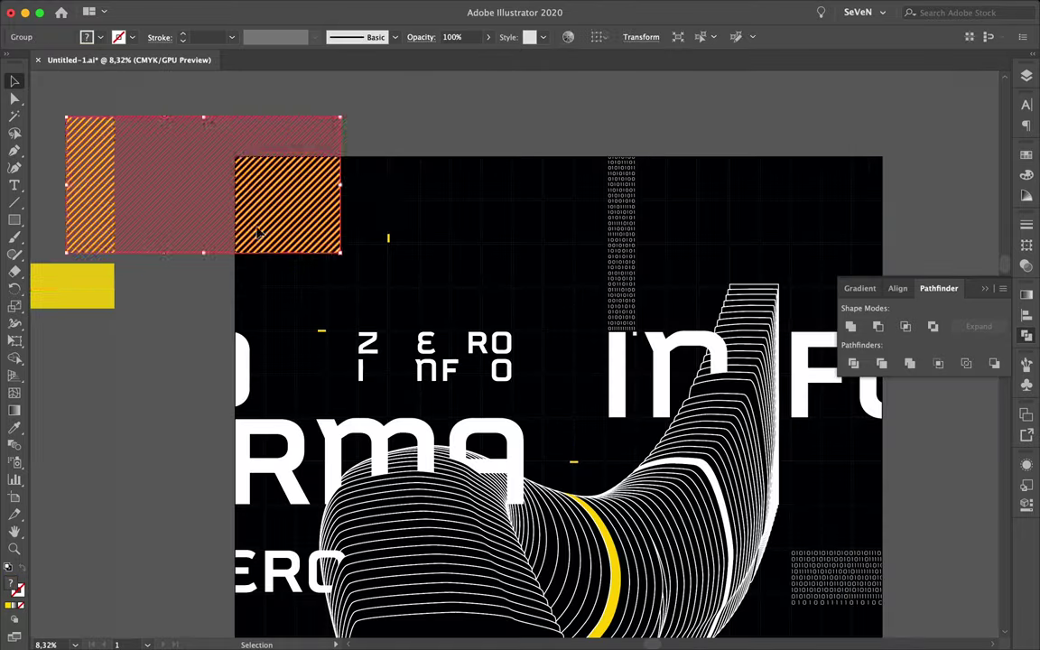
scroll(455, 286, "up", 5)
scroll(455, 286, "down", 3)
left_click_drag(308, 386, 299, 377)
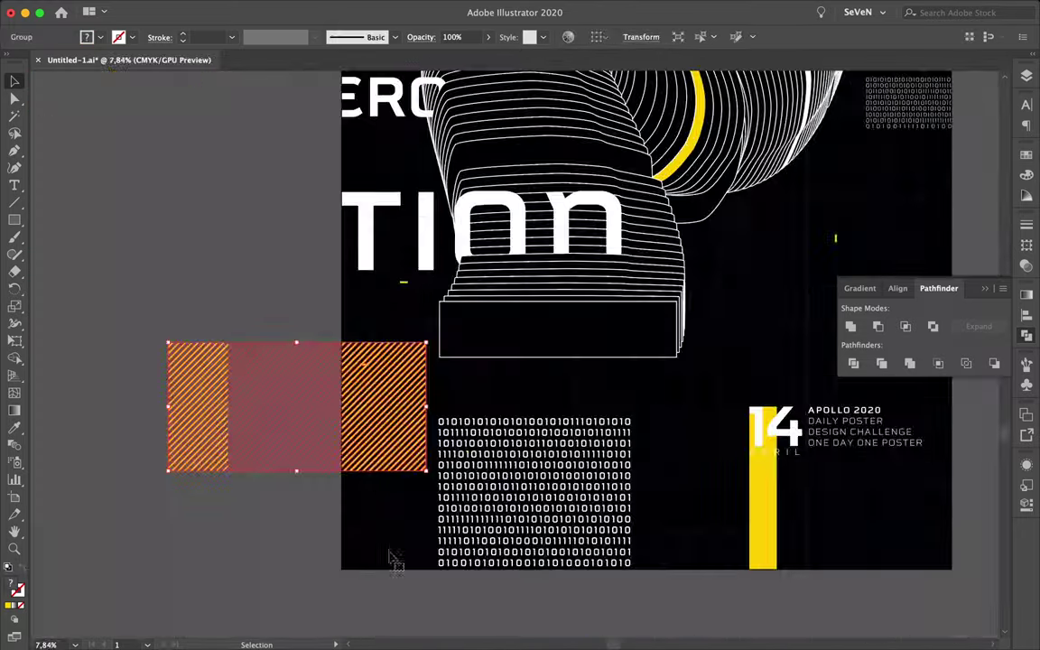
scroll(456, 216, "down", 2)
scroll(456, 215, "up", 2)
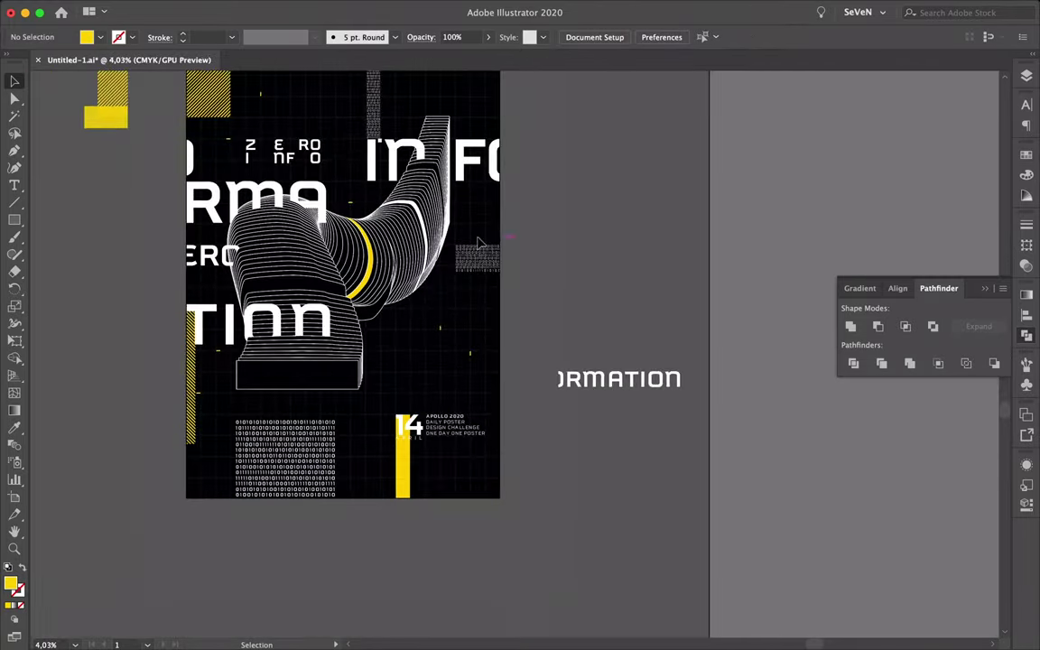
scroll(456, 215, "up", 2)
left_click(1027, 126)
Copy the INFORMATION text onto the poster and retype it as 'zero'
left_click(1026, 106)
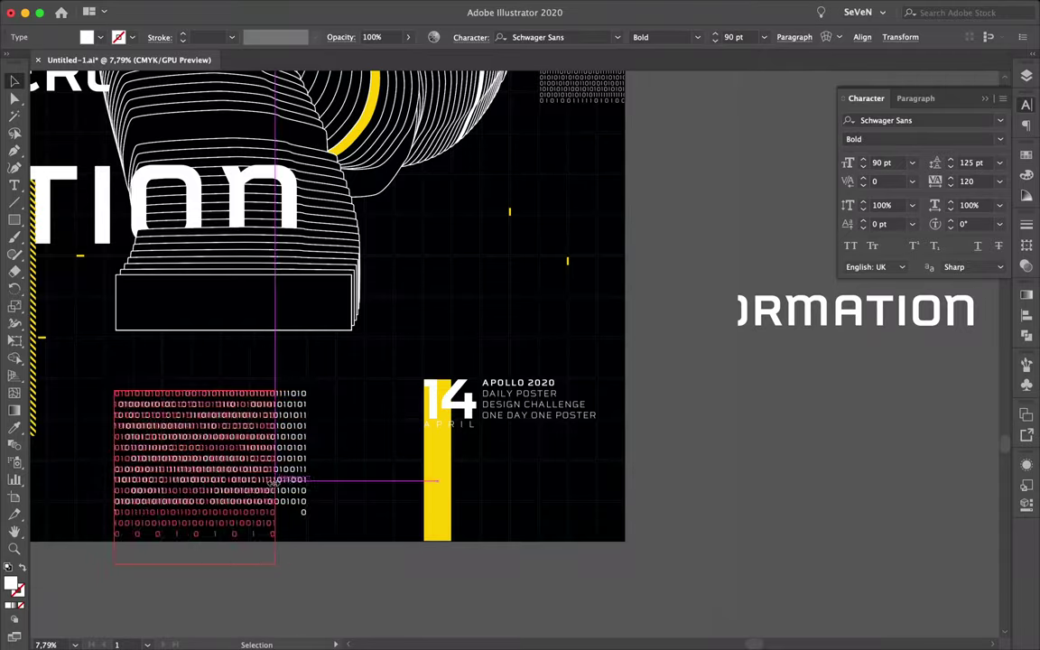
scroll(206, 506, "up", 5)
scroll(206, 506, "down", 3)
scroll(508, 344, "down", 2)
left_click(508, 344)
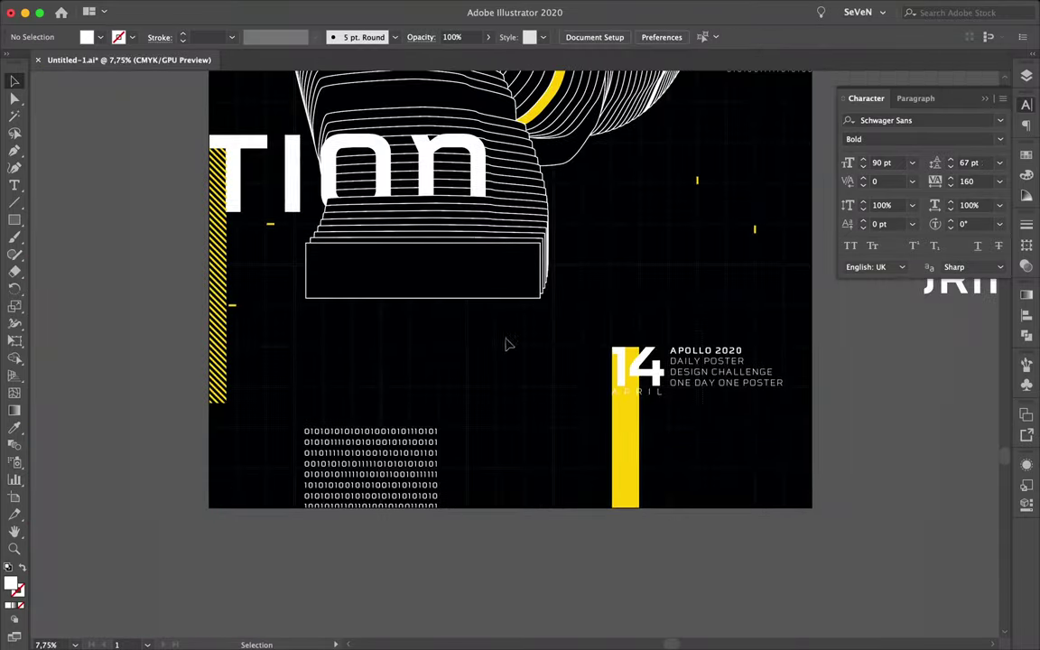
scroll(688, 437, "up", 5)
scroll(476, 170, "down", 3)
scroll(488, 451, "down", 4)
scroll(523, 379, "up", 2)
mouse_move(840, 478)
left_mouse_down()
mouse_move(572, 501)
mouse_move(552, 520)
left_mouse_up()
double_click(553, 519)
type("zero")
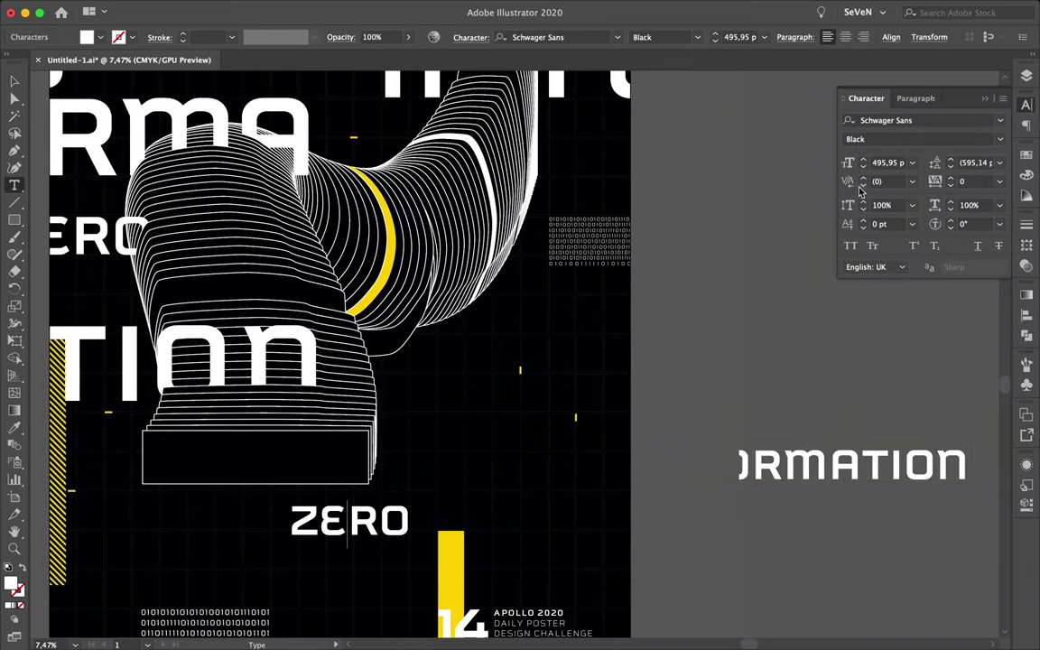
scroll(395, 452, "up", 3)
key("Escape")
Duplicate ZERO below itself and swap the upper copy's fill to a white outline stroke
left_click_drag(441, 422, 441, 502)
left_click(176, 7)
left_click(251, 73)
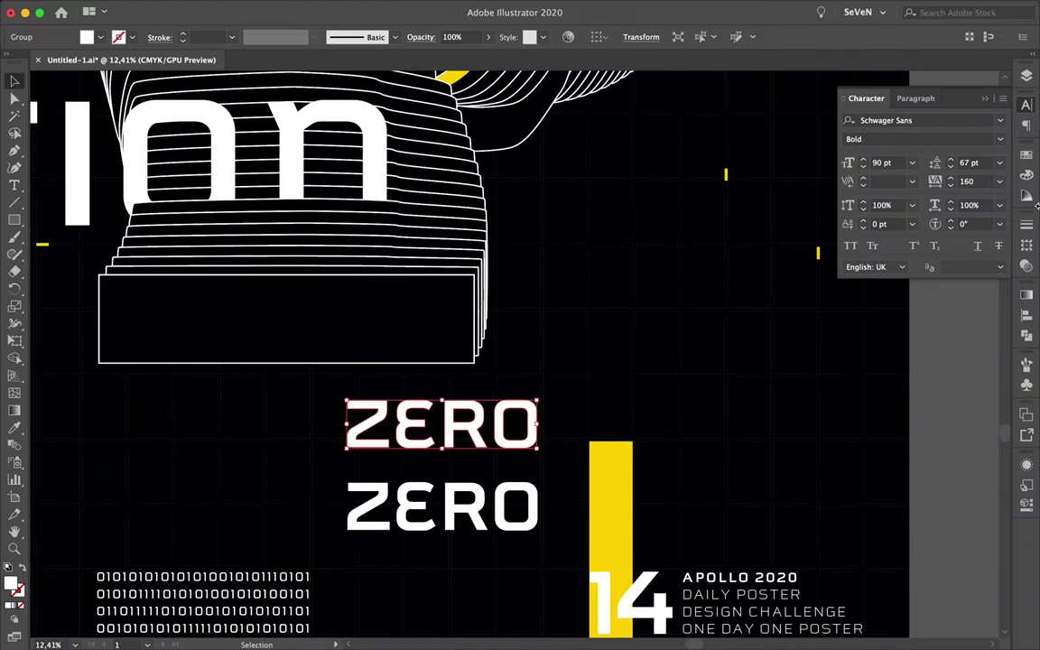
left_click(1027, 223)
left_click(896, 240)
scroll(353, 424, "down", 2)
Place upright outlined ZERO copies in a row beside the top binary column
left_click_drag(476, 407, 673, 314)
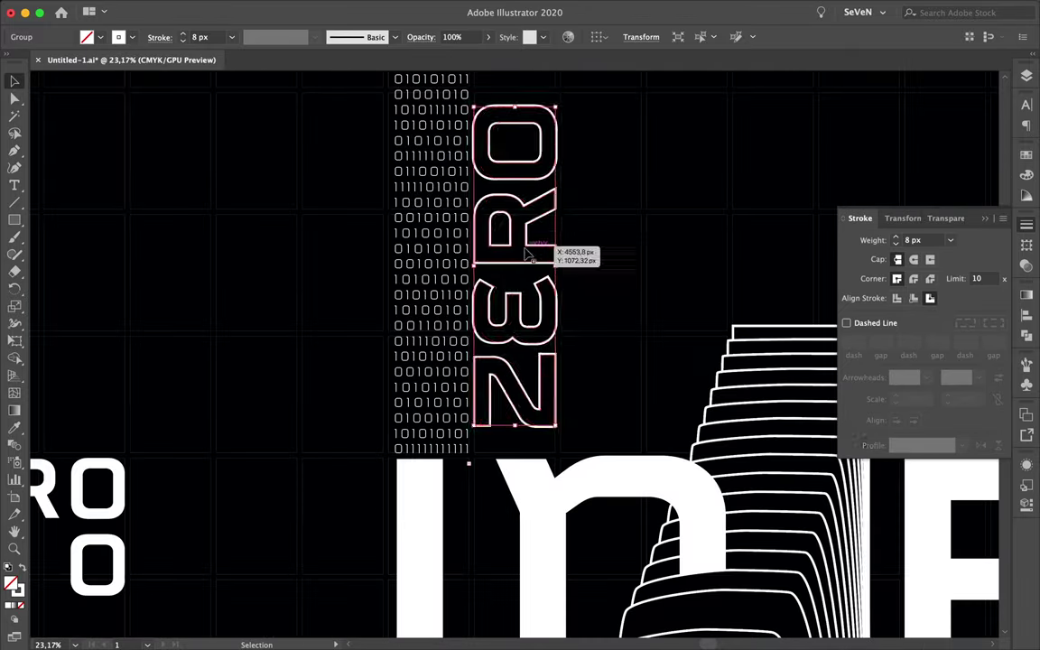
left_click_drag(533, 253, 592, 253)
key("ctrl+d")
left_click(788, 219)
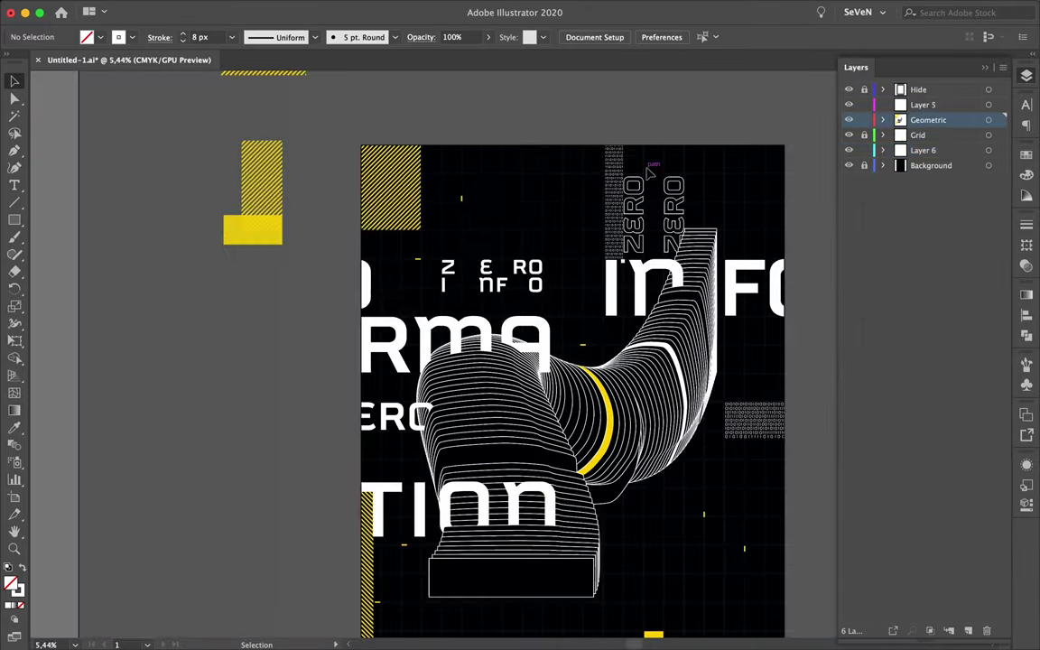
mouse_move(633, 217)
left_mouse_down()
mouse_move(650, 217)
mouse_move(712, 167)
left_mouse_up()
scroll(713, 190, "down", 5)
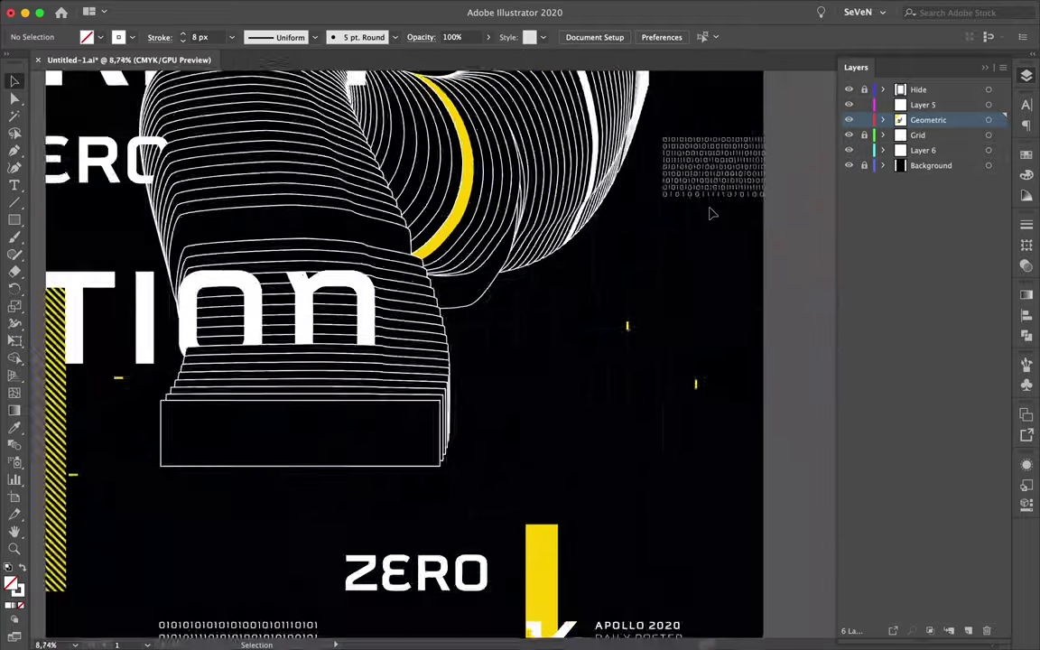
Fit the whole poster in the window and preview it with panels hidden
key("ctrl+0")
key("Tab")
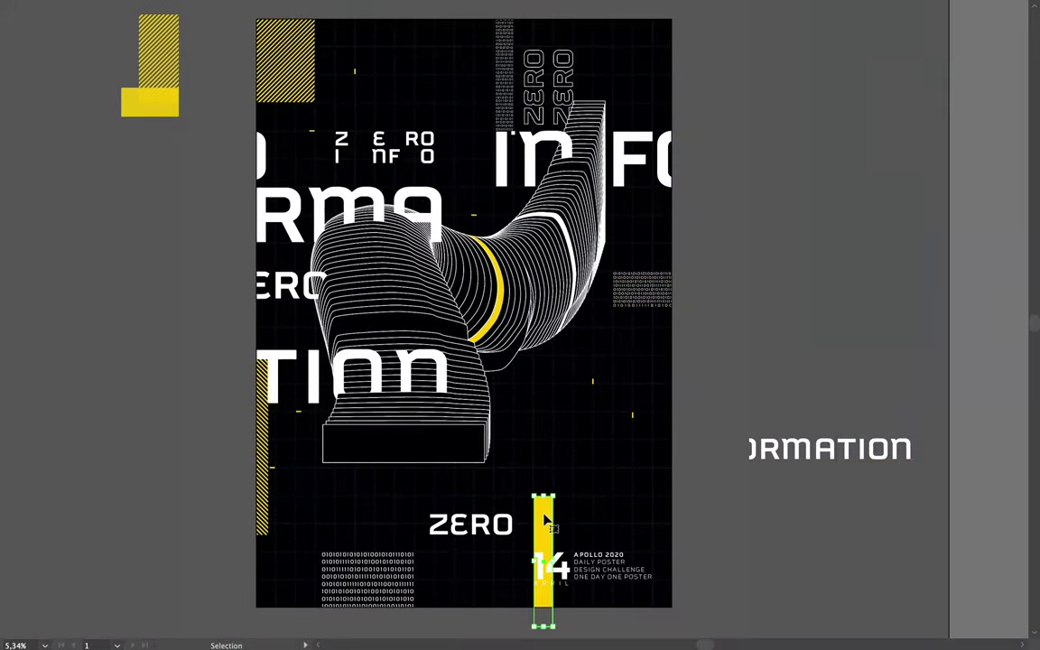
scroll(546, 499, "up", 5)
scroll(545, 500, "down", 5)
key("Tab")
Target the Geometric layer and draw a large ellipse on the poster
left_click(928, 73)
key("l")
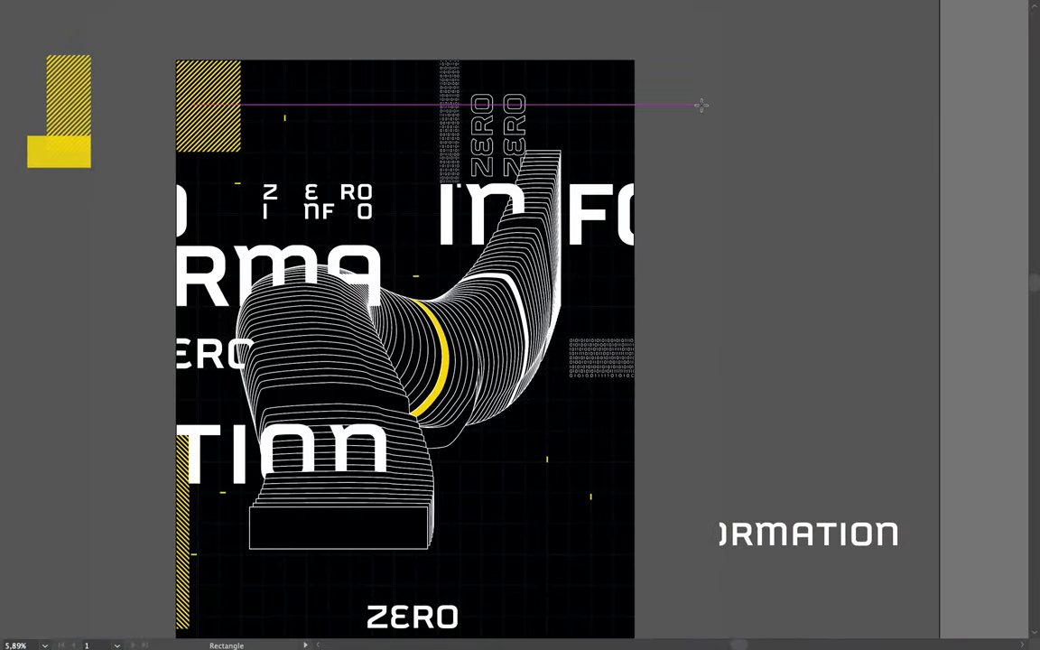
key("f")
left_click_drag(555, 104, 711, 259)
left_click_drag(555, 259, 542, 271)
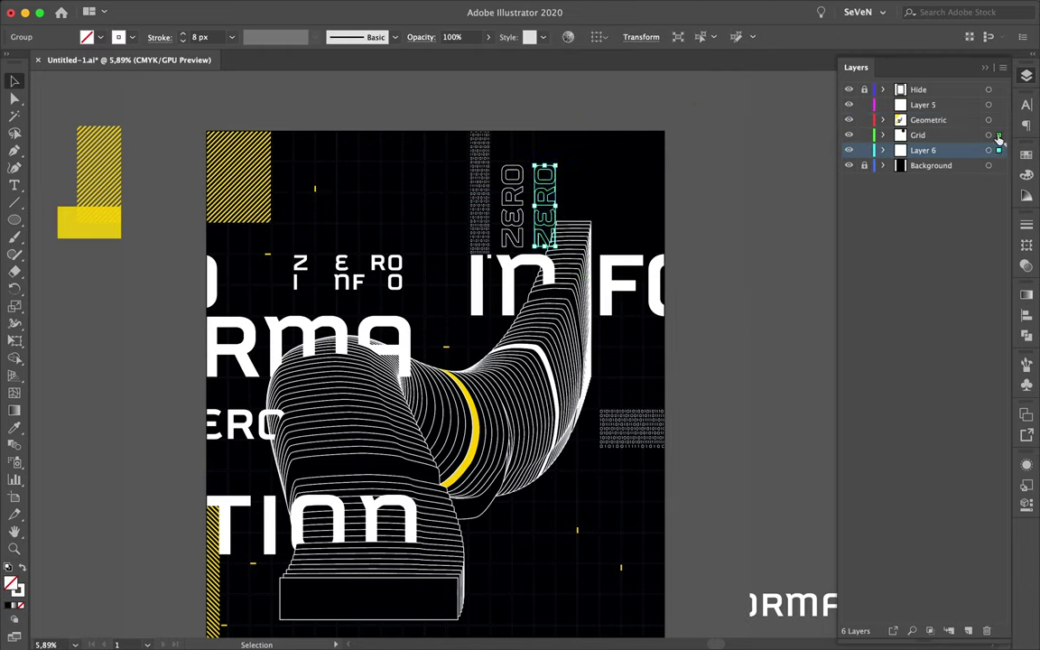
scroll(578, 361, "up", 3)
Replace the ellipse with a small black rectangle with an 8 px white stroke beside the ribbon
key("m")
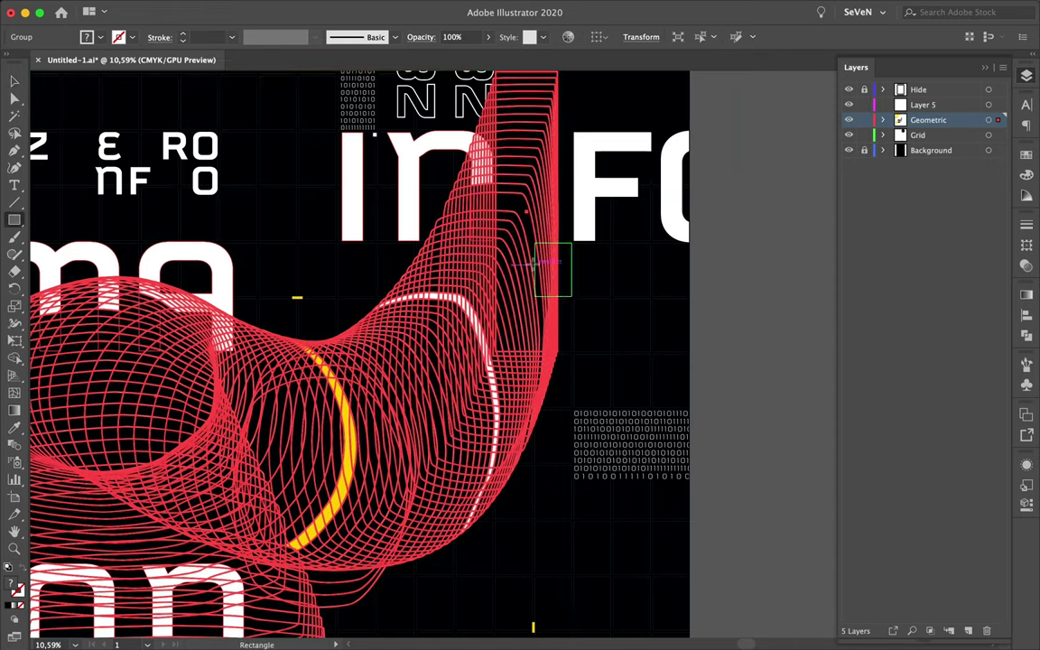
left_click_drag(526, 264, 629, 294)
left_click(1027, 226)
left_click(1027, 224)
left_click(1027, 76)
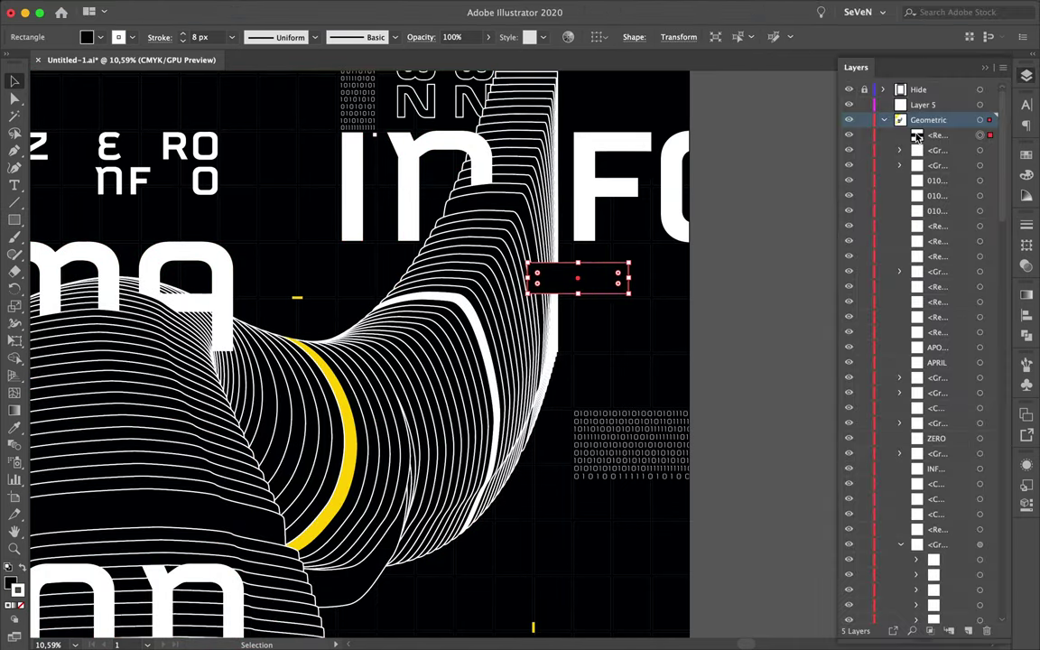
Isolate the ribbon group and move the rectangle up one level in the Layers panel
double_click(618, 283)
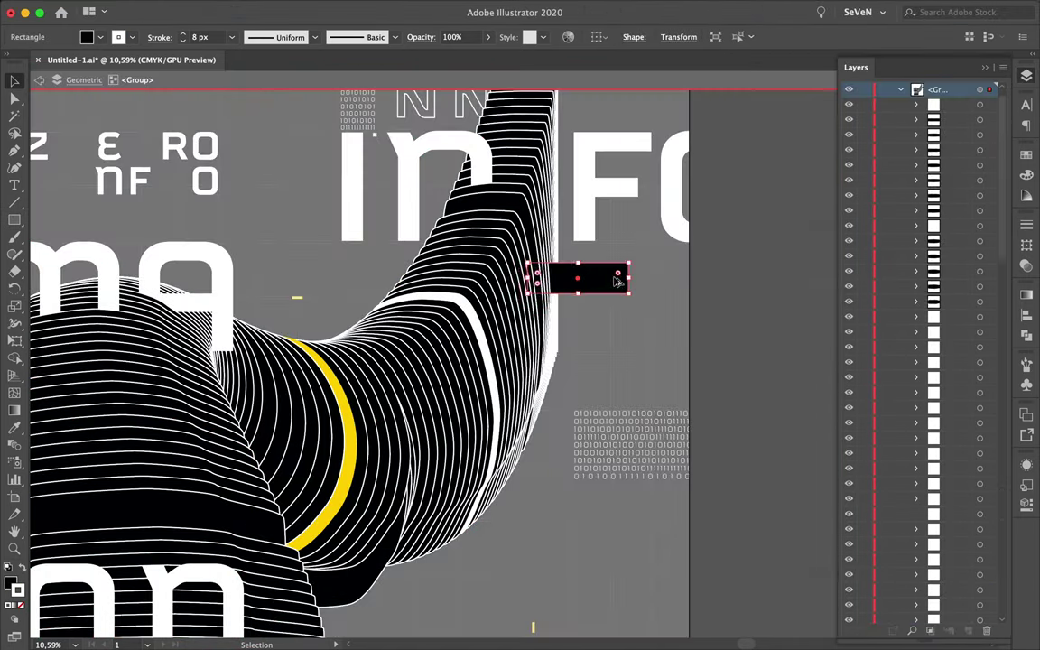
scroll(948, 433, "down", 5)
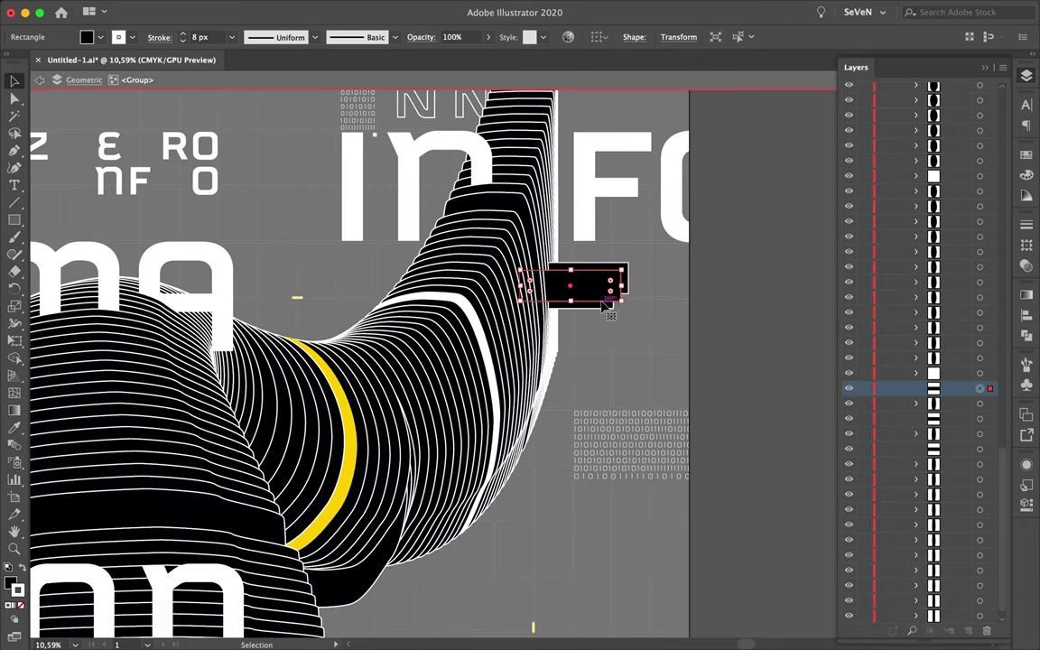
left_click_drag(951, 357, 971, 386)
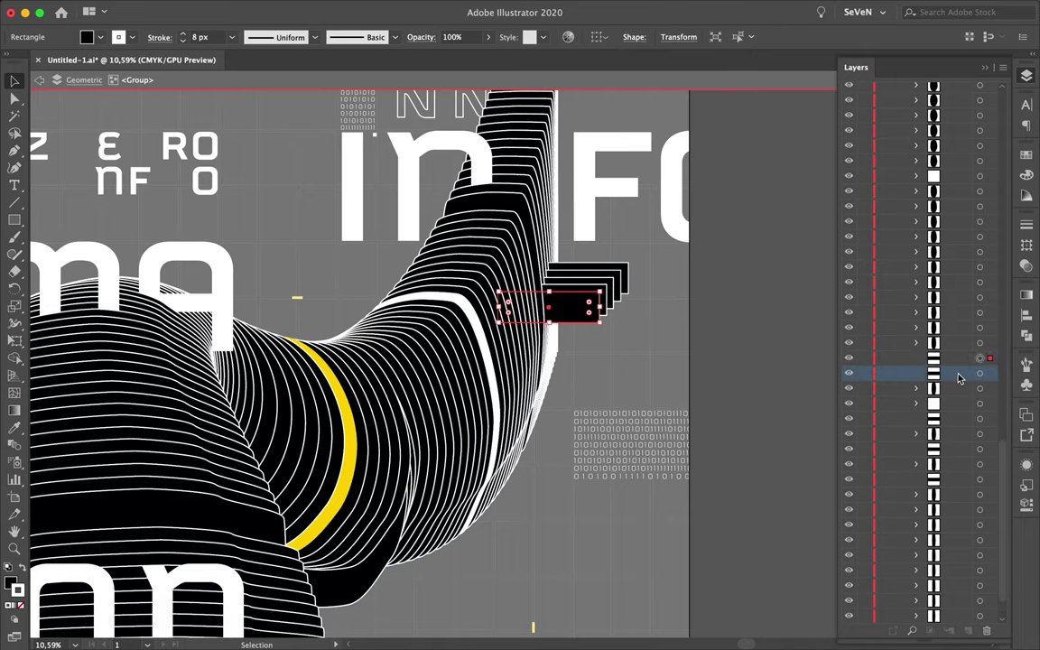
scroll(761, 319, "up", 3)
left_click(603, 164)
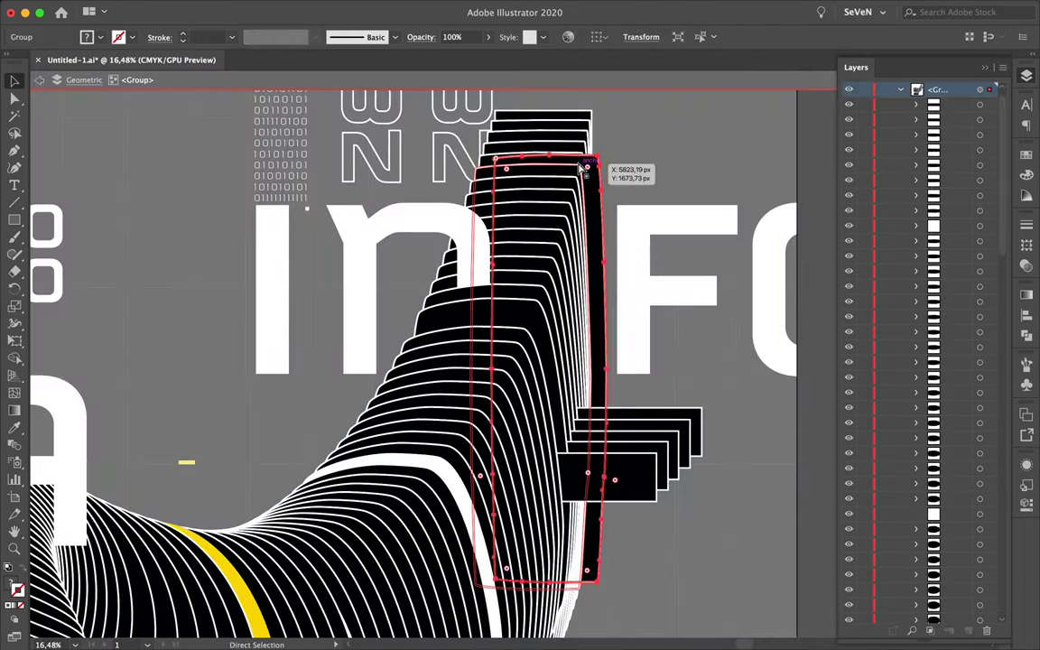
Nudge the bottom rectangle slightly right among the ribbon's curved stripes
scroll(582, 170, "down", 3)
key("v")
left_click(561, 298)
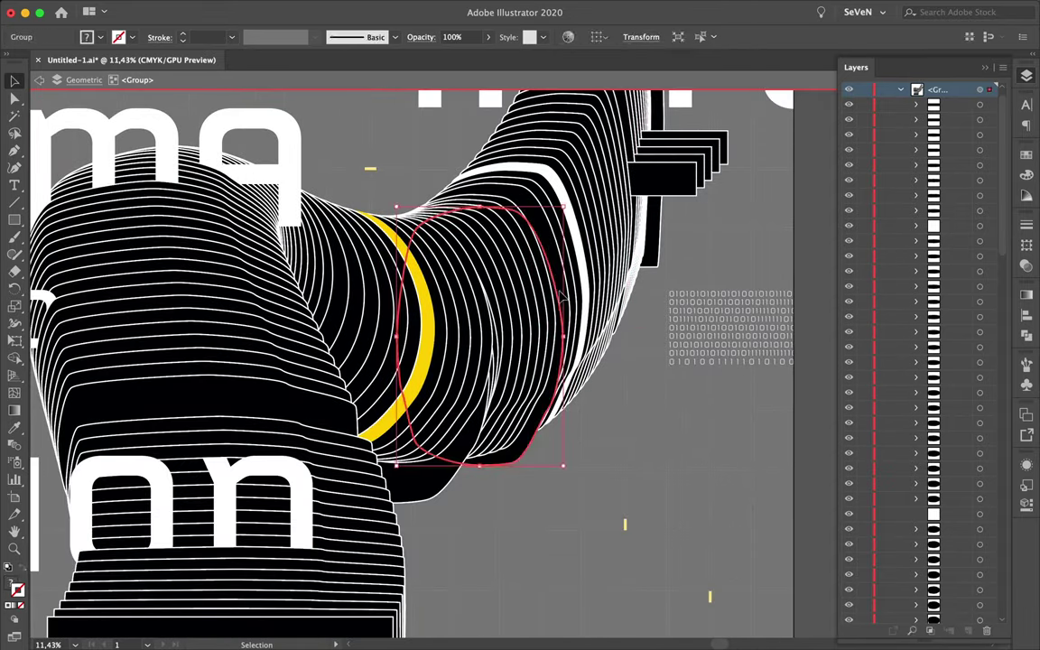
scroll(696, 368, "down", 3)
left_click_drag(448, 502, 455, 502)
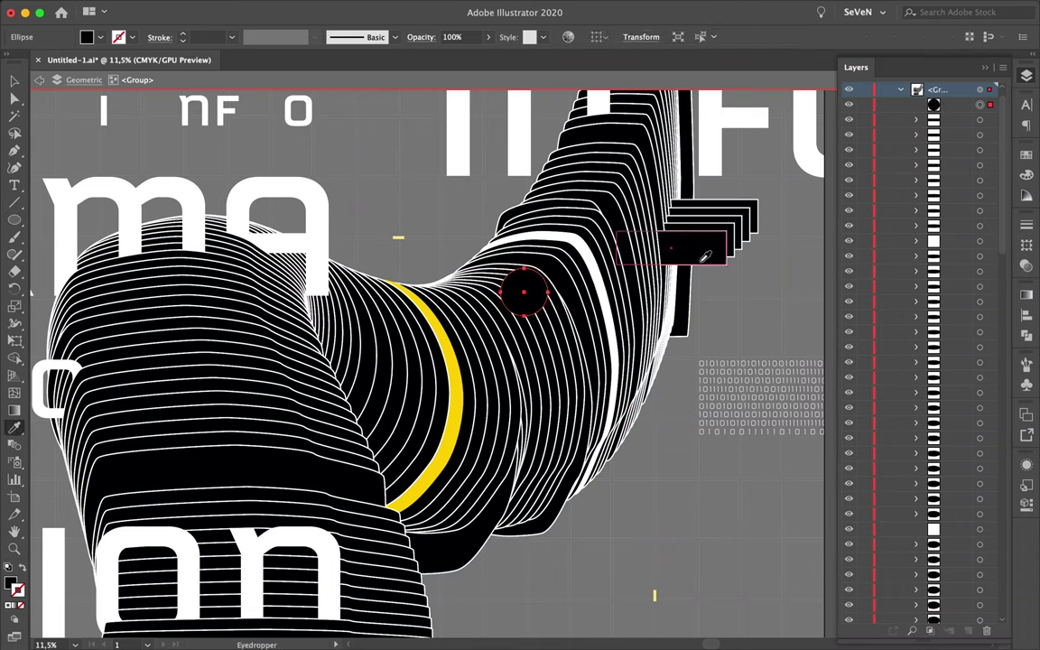
Bring the black circle in front of the ribbon stripes and place it on the left bulge
left_click_drag(964, 601, 960, 586)
left_click_drag(990, 419, 958, 298)
left_click_drag(957, 397, 948, 146)
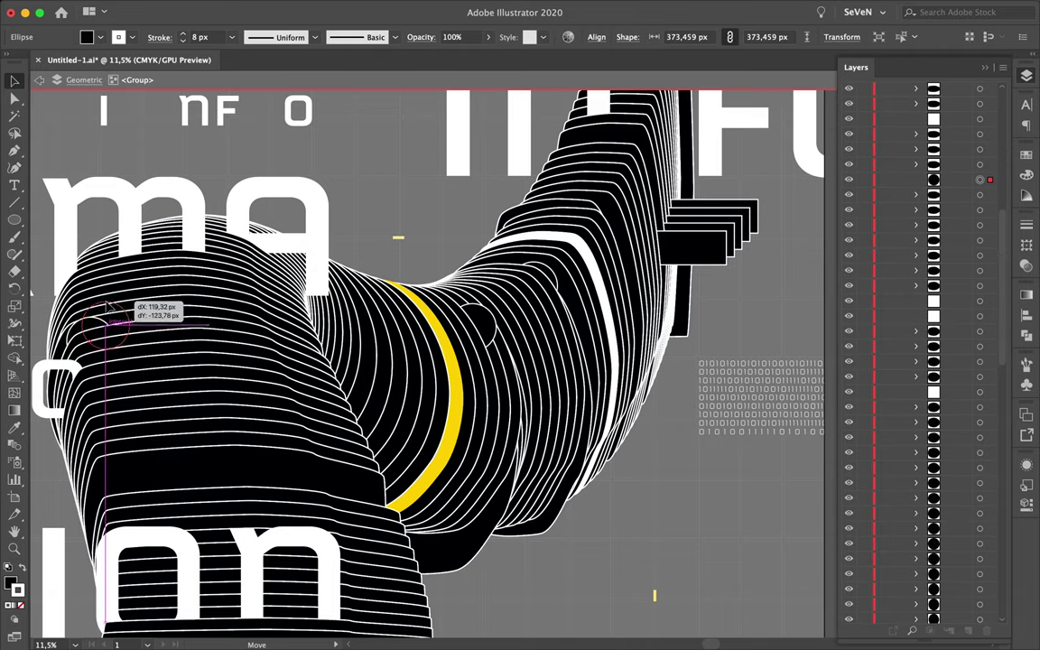
left_click_drag(106, 309, 109, 311)
scroll(203, 327, "down", 1)
Exit isolation, draw two small outlined circles, and place an upright rotated ZERO below the ribbon
double_click(533, 465)
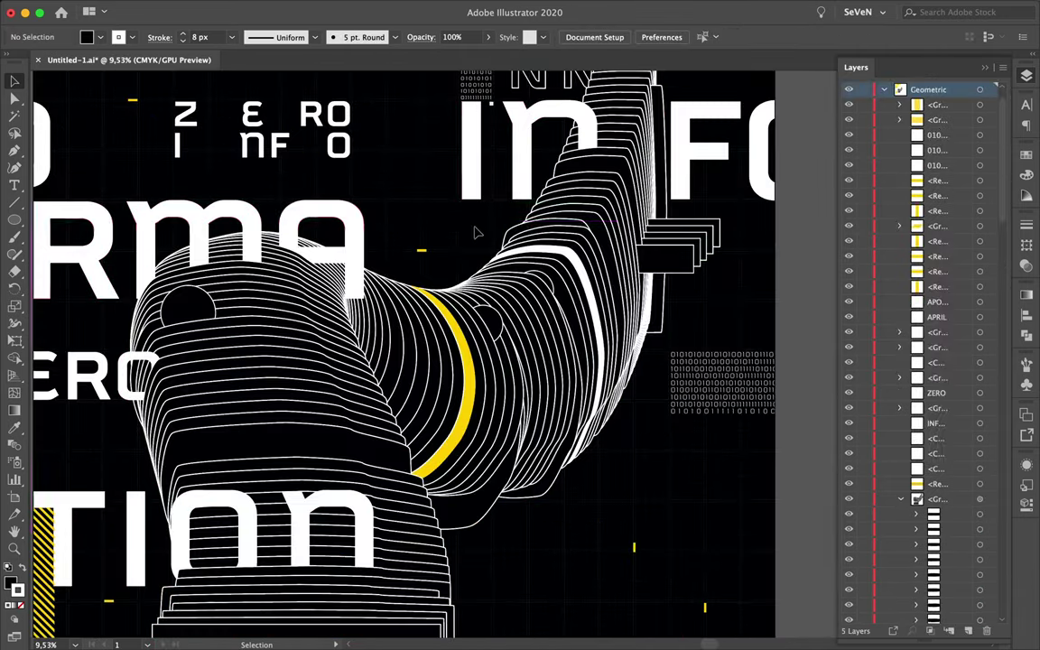
left_click_drag(14, 220, 59, 256)
scroll(451, 316, "up", 2)
left_click_drag(458, 309, 480, 332)
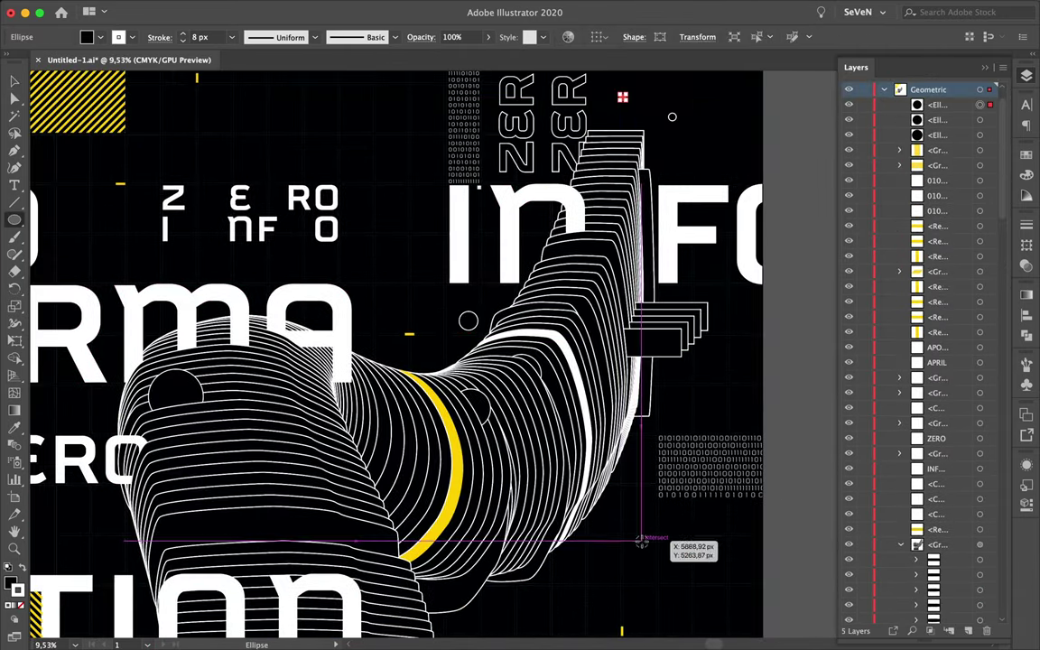
left_click_drag(641, 541, 646, 547)
scroll(328, 511, "down", 3)
left_click_drag(553, 435, 552, 435)
scroll(505, 406, "up", 3)
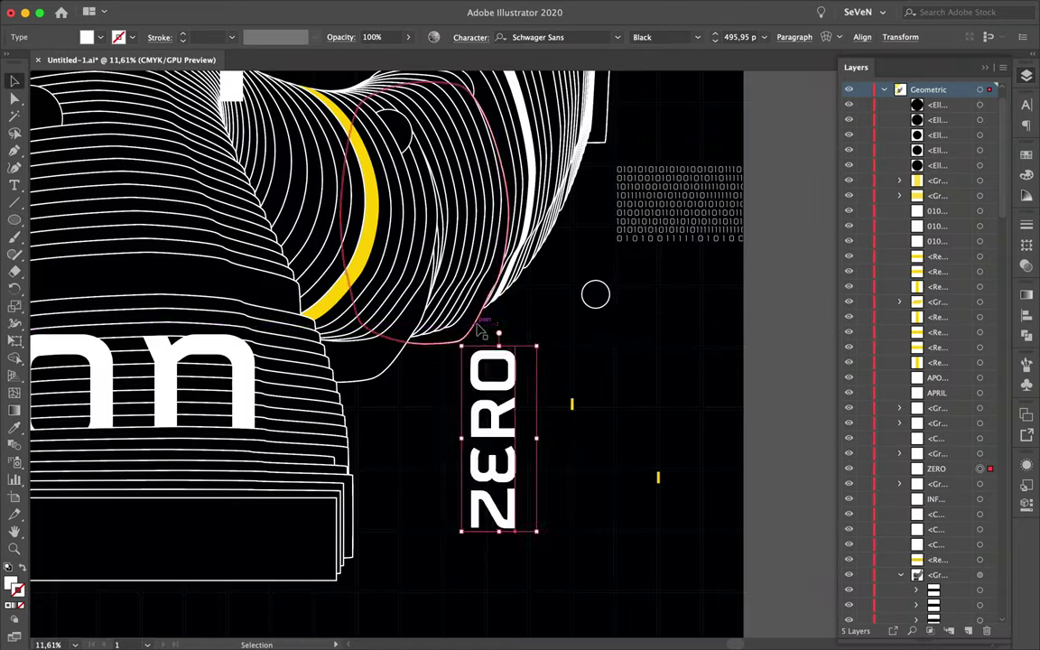
Outline the bottom ZERO text, draw a box around it, and knock ZERO out as a compound path
scroll(506, 406, "down", 4)
left_click(456, 519)
scroll(469, 537, "up", 4)
left_click(176, 7)
left_click(186, 74)
key("m")
right_click(343, 463)
left_click(379, 529)
Give the ZERO badge a thick 10 px yellow border
scroll(541, 418, "down", 3)
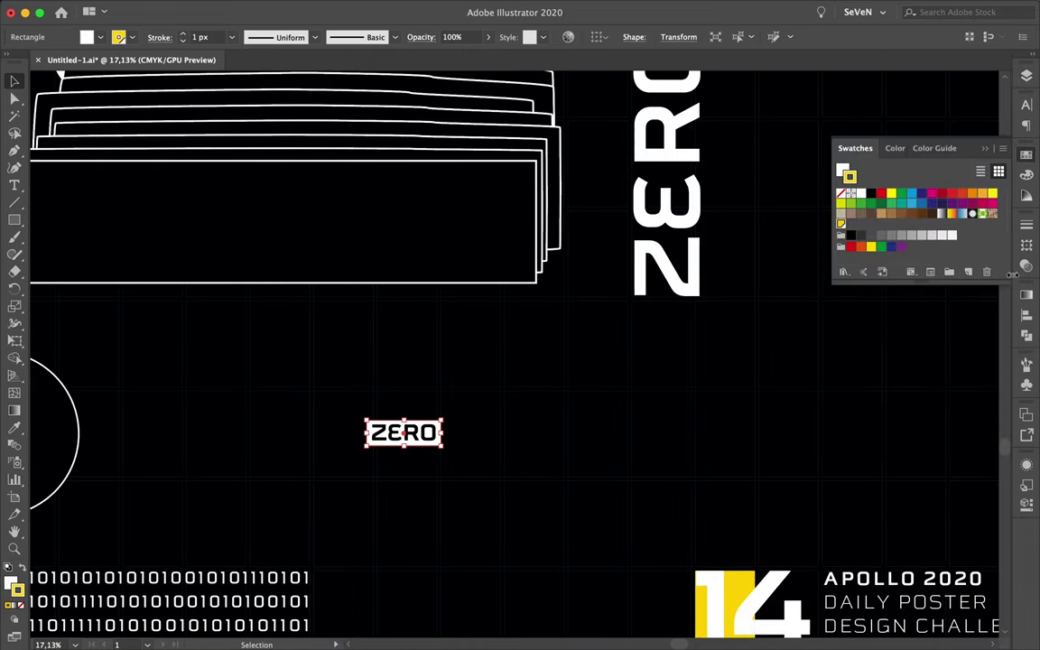
left_click(1026, 224)
scroll(466, 447, "up", 5)
left_click(896, 240)
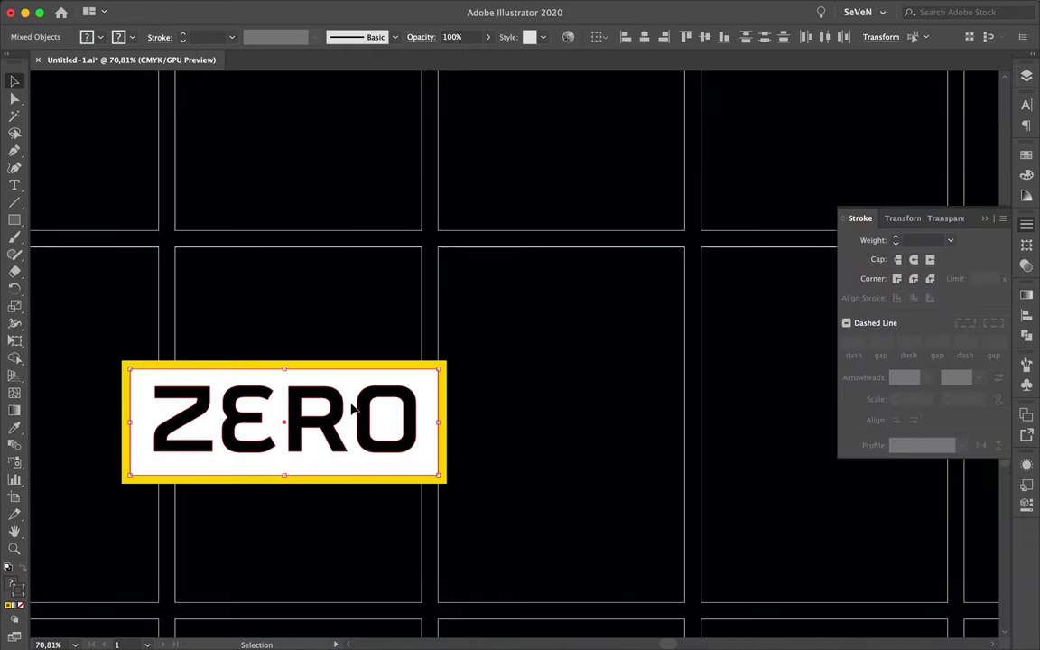
left_click(1027, 75)
left_click(883, 120)
Duplicate the badge into a column of colour variants, one with black ZERO text, and shrink the column
scroll(406, 320, "up", 1)
left_click_drag(406, 320, 406, 463)
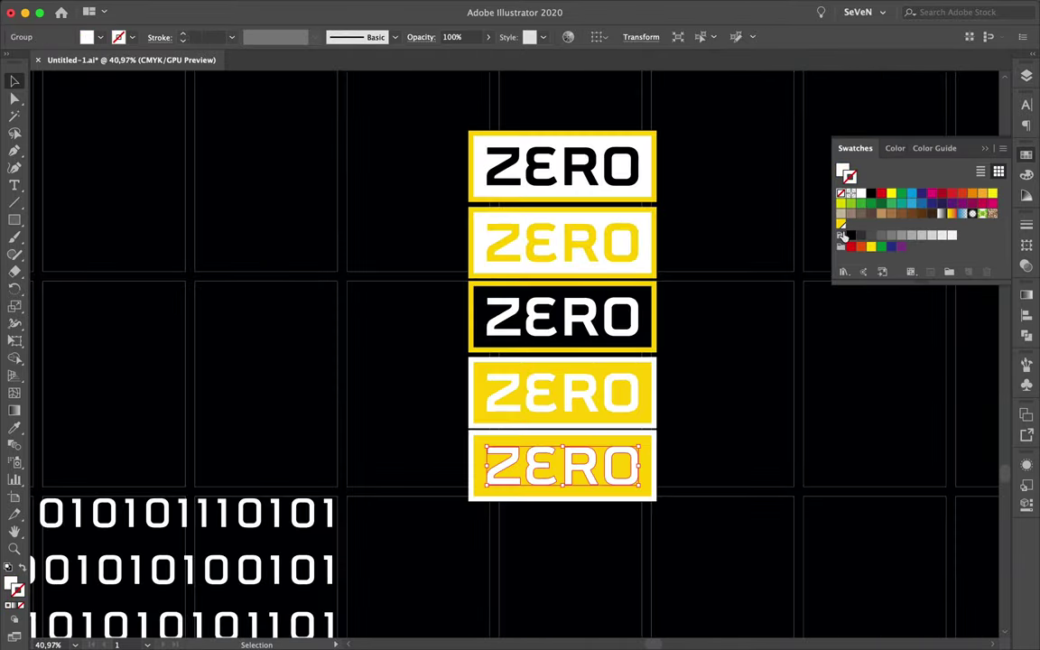
left_click(871, 193)
left_click(687, 538)
left_click_drag(650, 467, 650, 551)
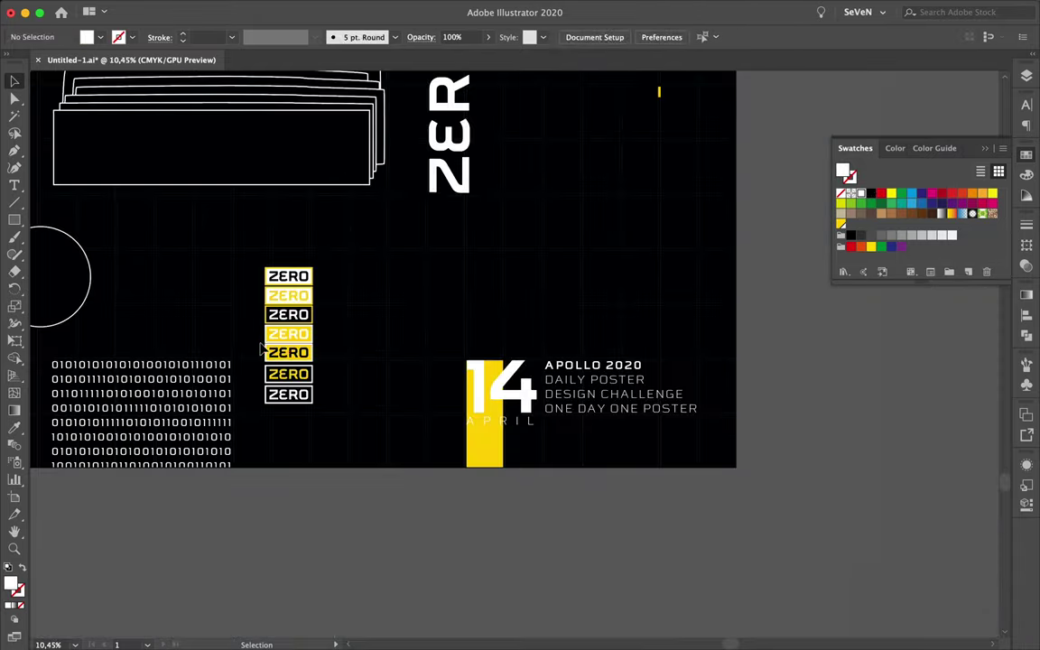
scroll(262, 349, "up", 2)
left_click_drag(271, 350, 464, 343)
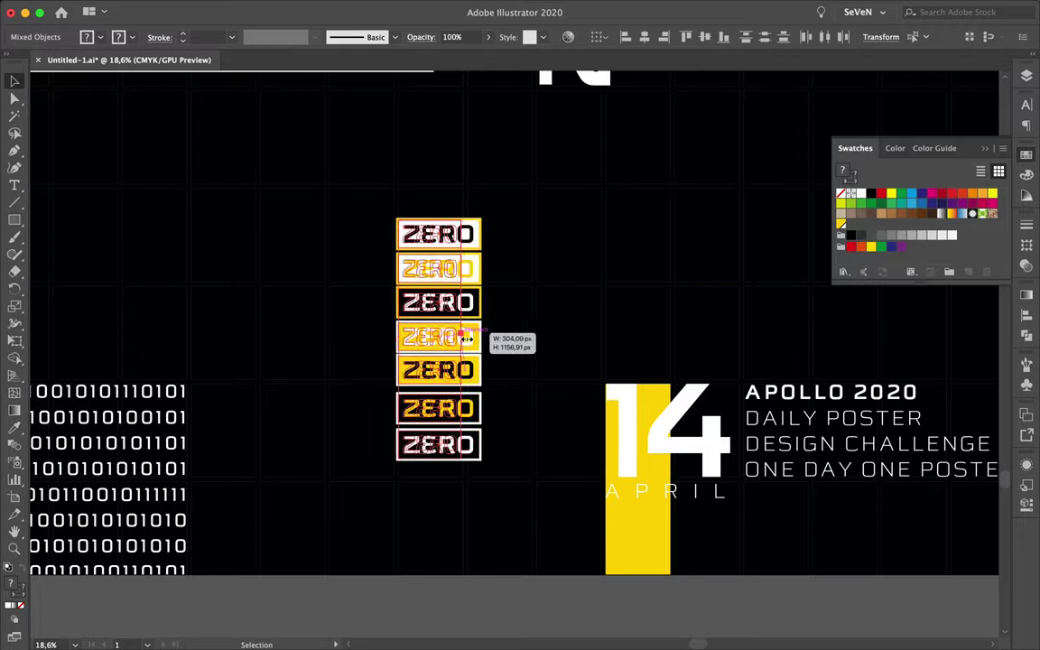
Place a small ZERO badge on top of the ribbon and check its stacking in Layers
scroll(464, 343, "up", 3)
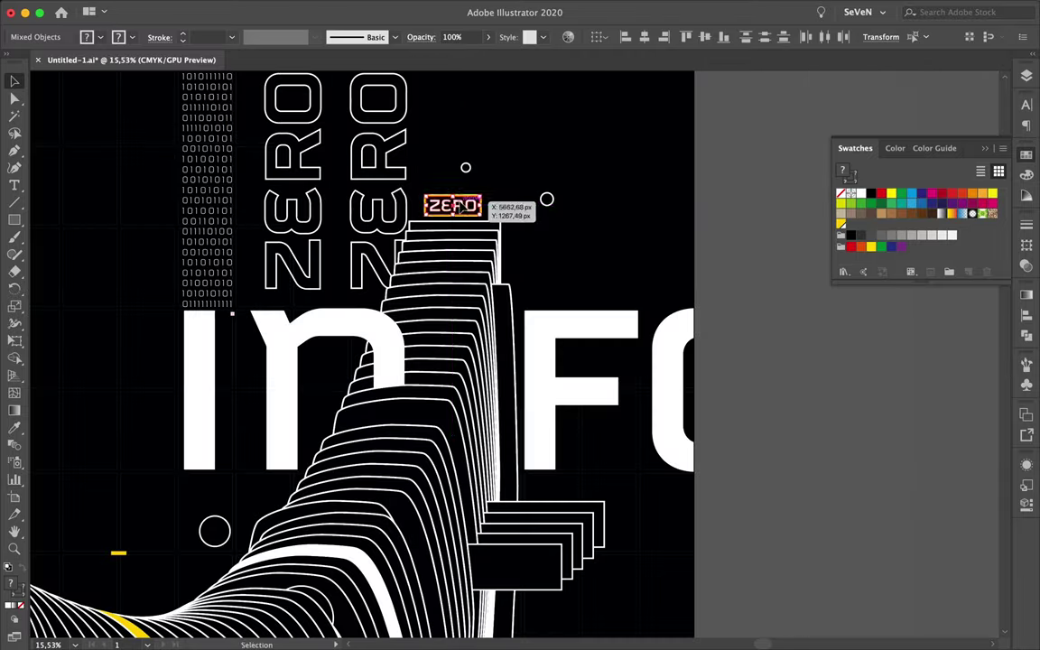
left_click_drag(490, 115, 308, 407)
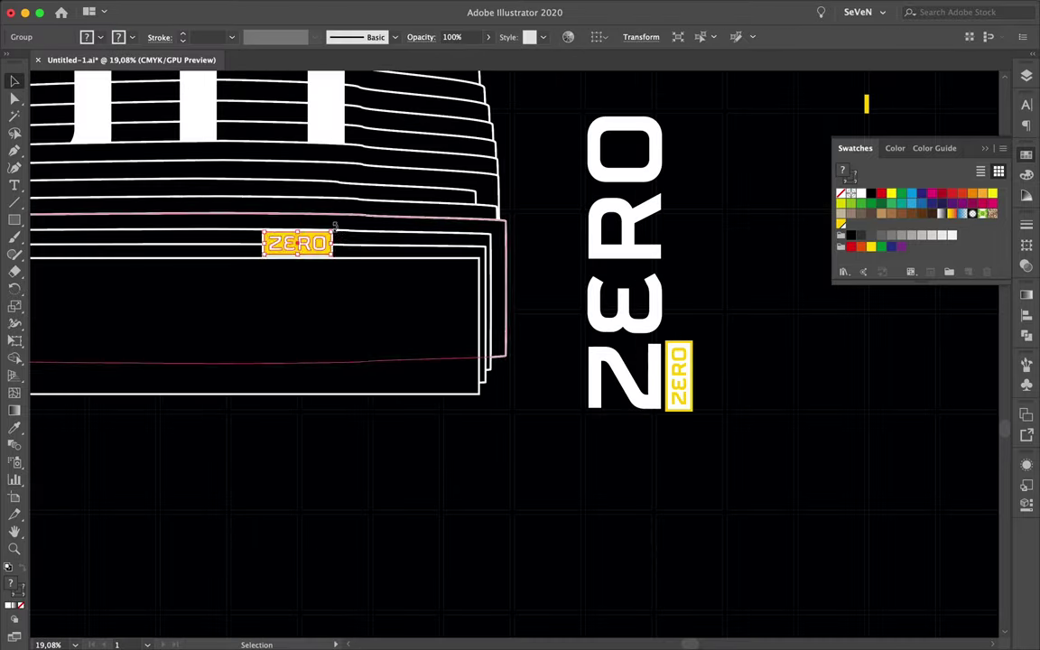
left_click(1027, 76)
scroll(921, 361, "down", 5)
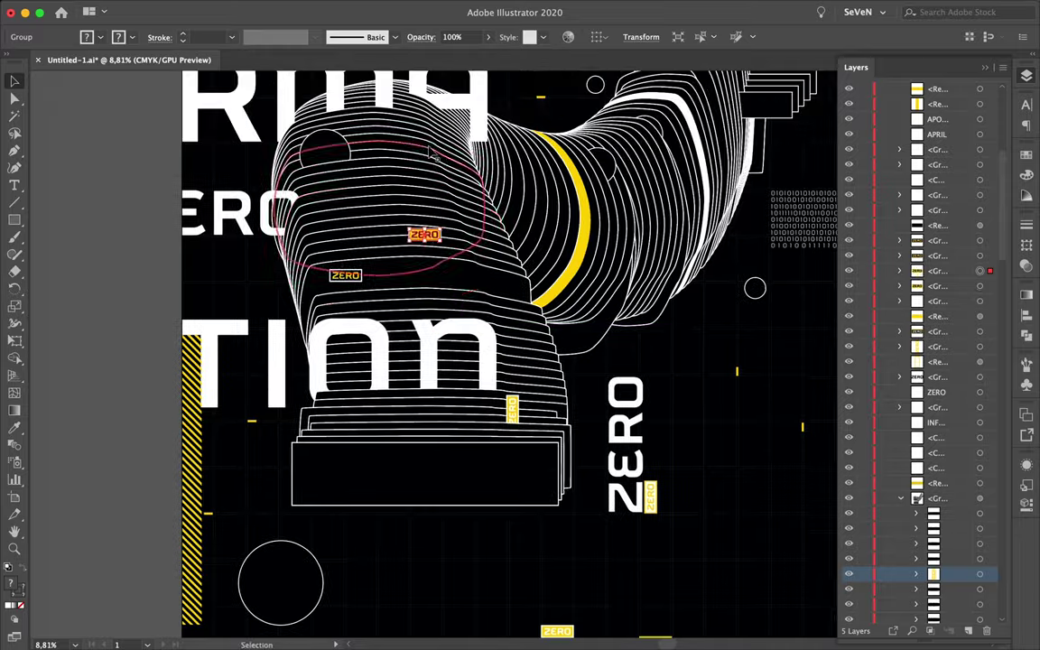
scroll(951, 448, "down", 3)
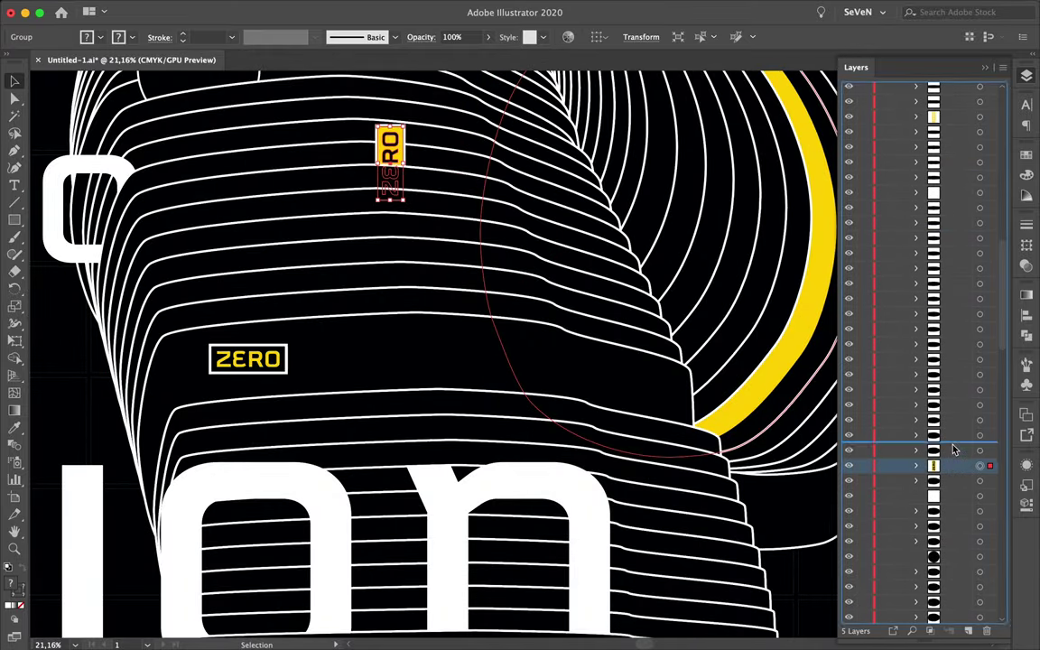